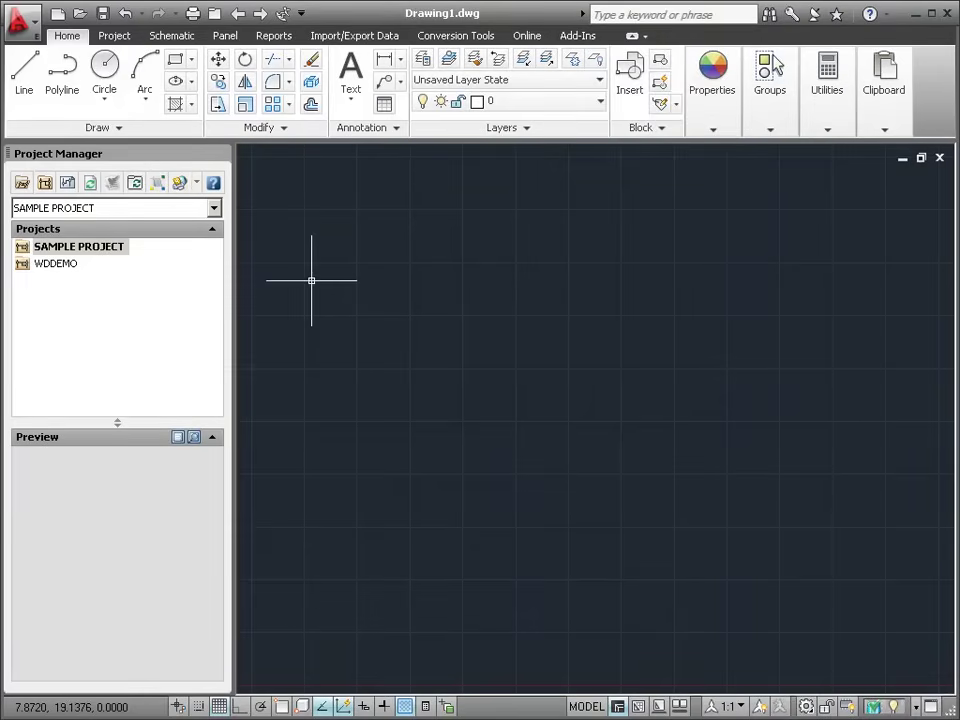
# Switch to the Schematic ribbon and expand SAMPLE PROJECT to show Sample1, Sample2 and Sample3.
pyautogui.click(120, 40)
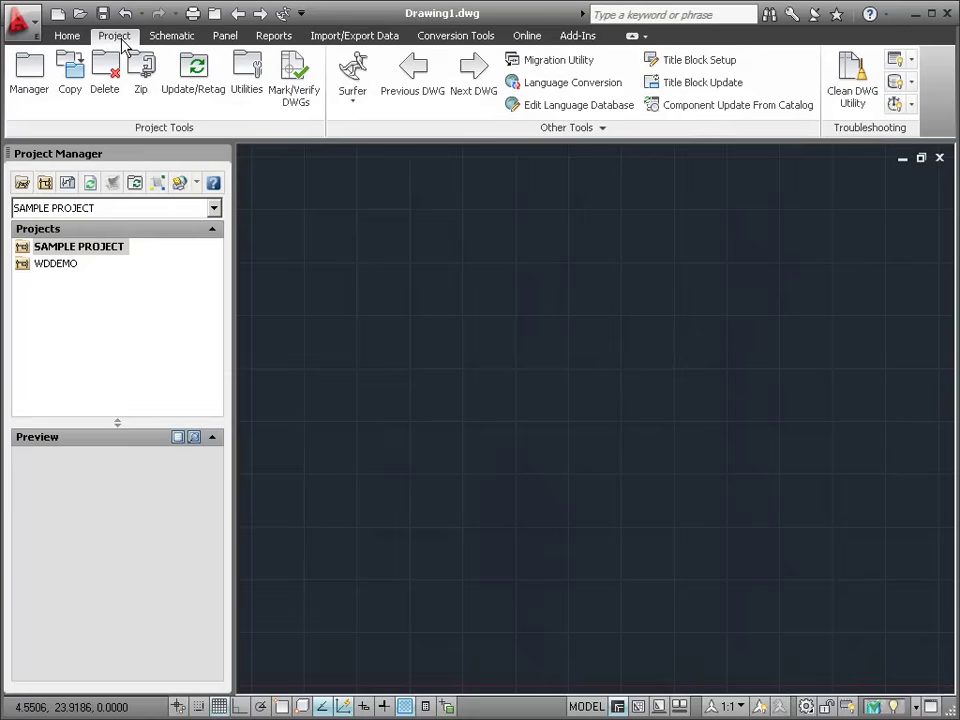
pyautogui.click(185, 40)
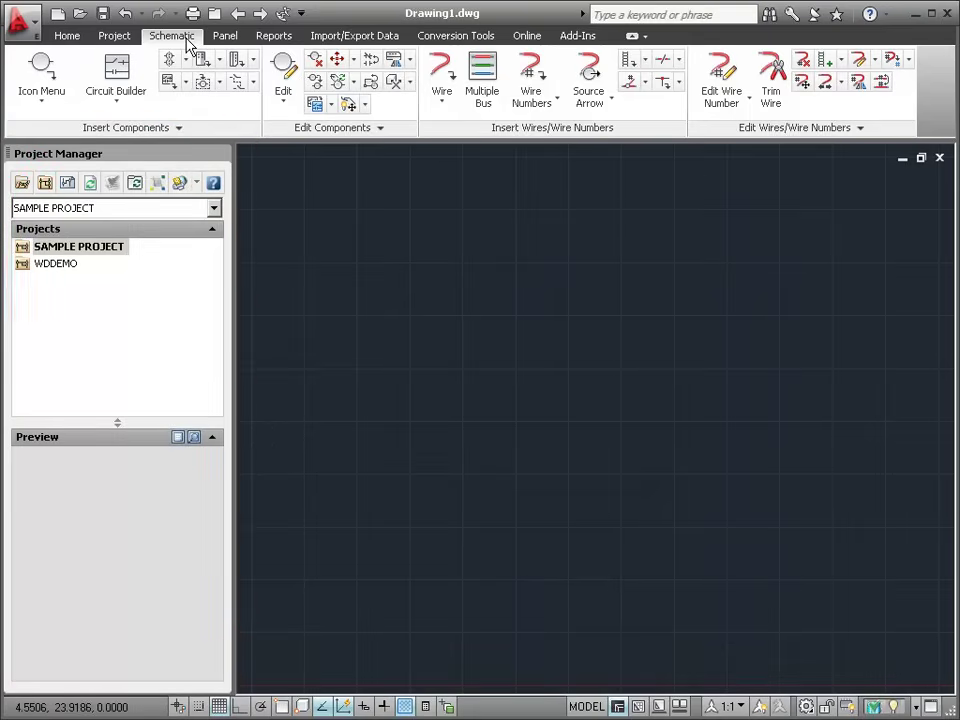
pyautogui.doubleClick(90, 247)
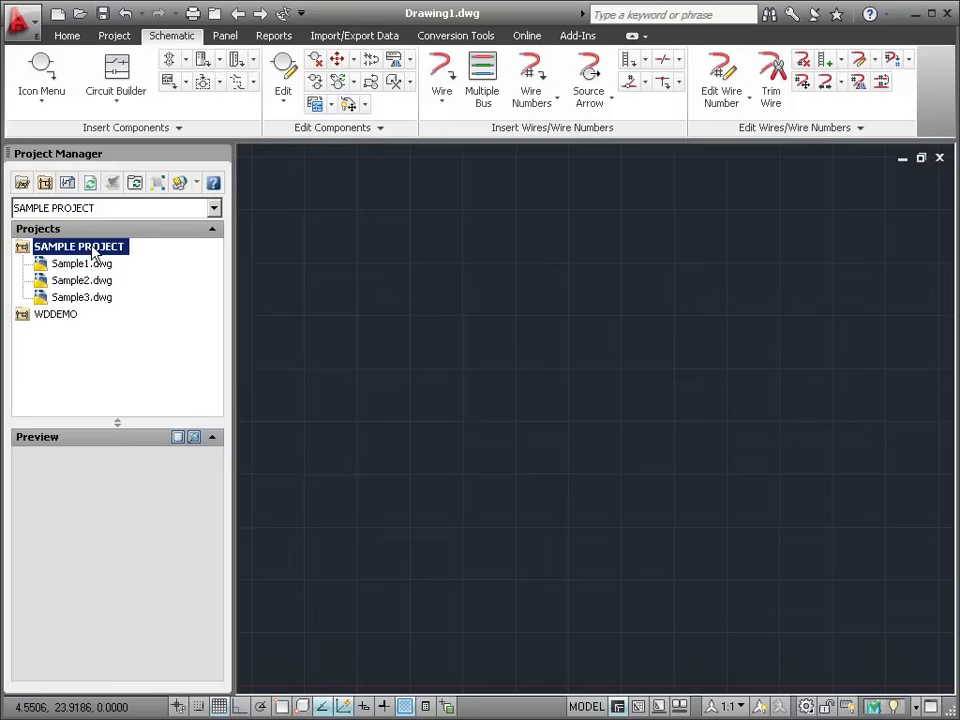
pyautogui.rightClick(112, 250)
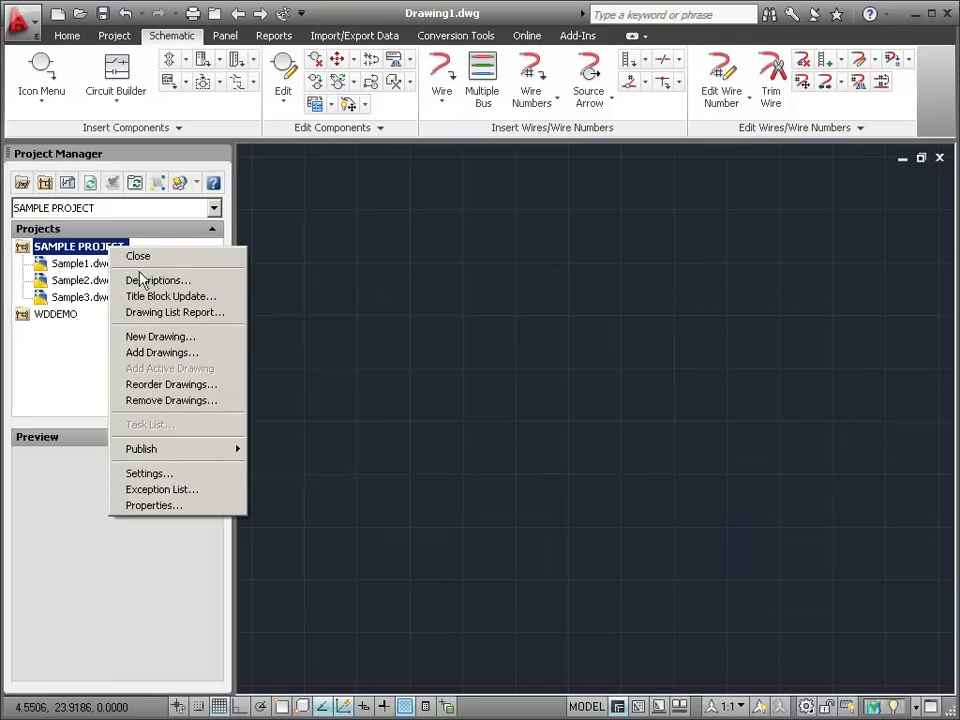
pyautogui.click(144, 280)
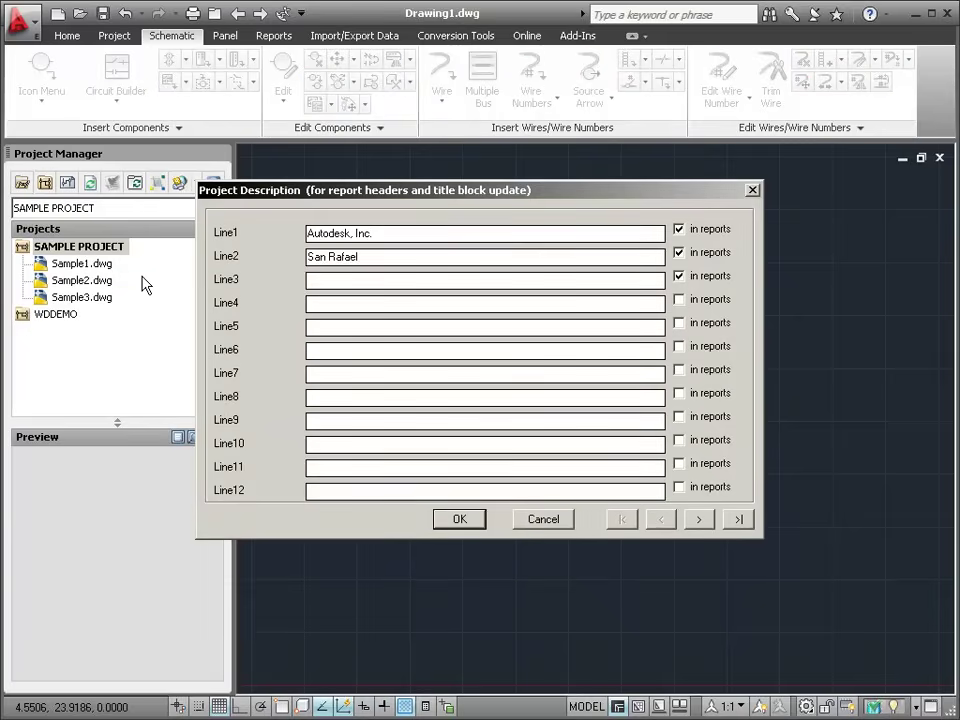
pyautogui.click(540, 520)
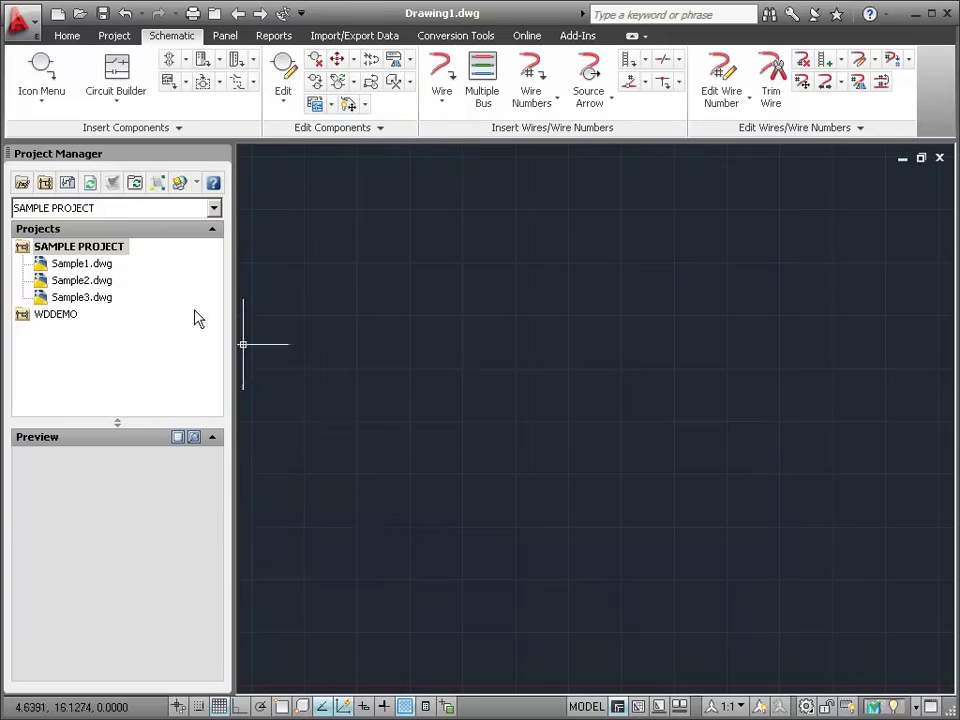
pyautogui.rightClick(116, 248)
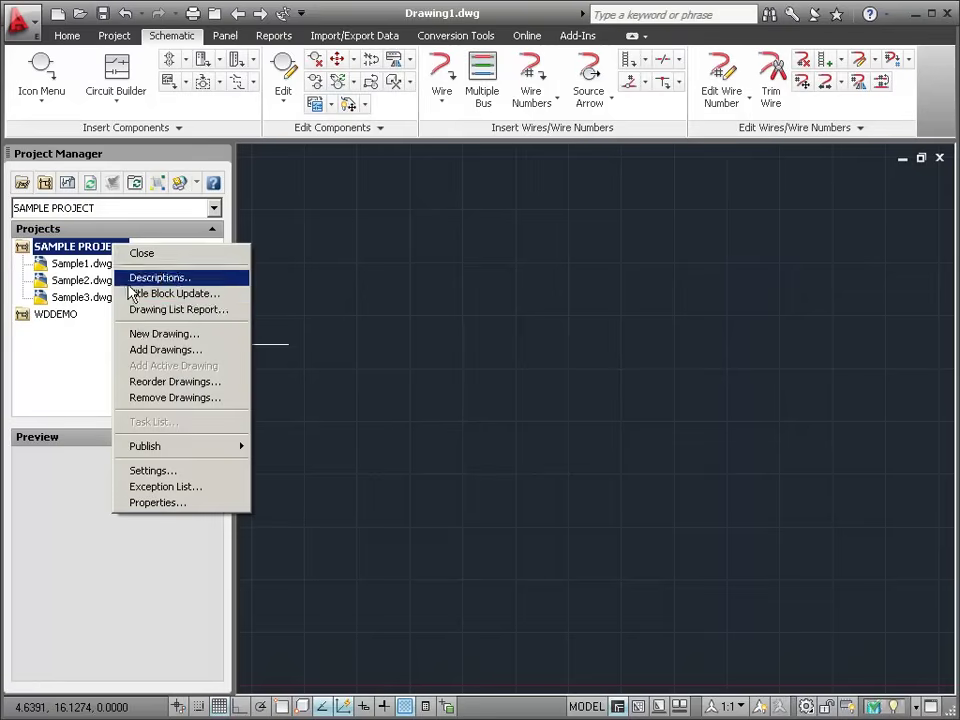
pyautogui.click(179, 503)
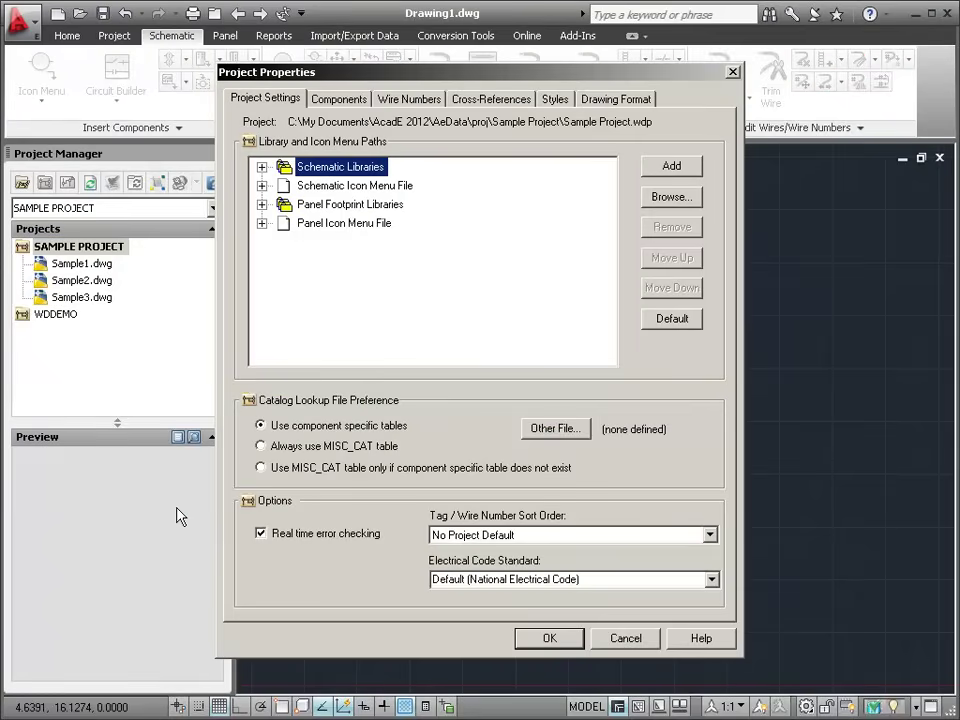
pyautogui.click(261, 167)
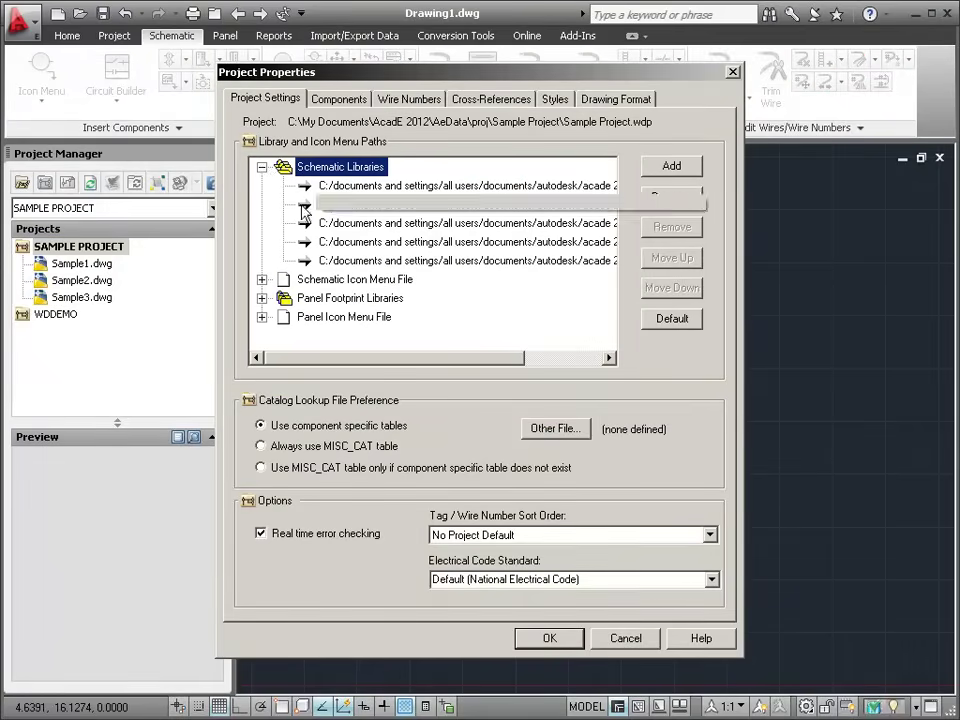
pyautogui.click(612, 640)
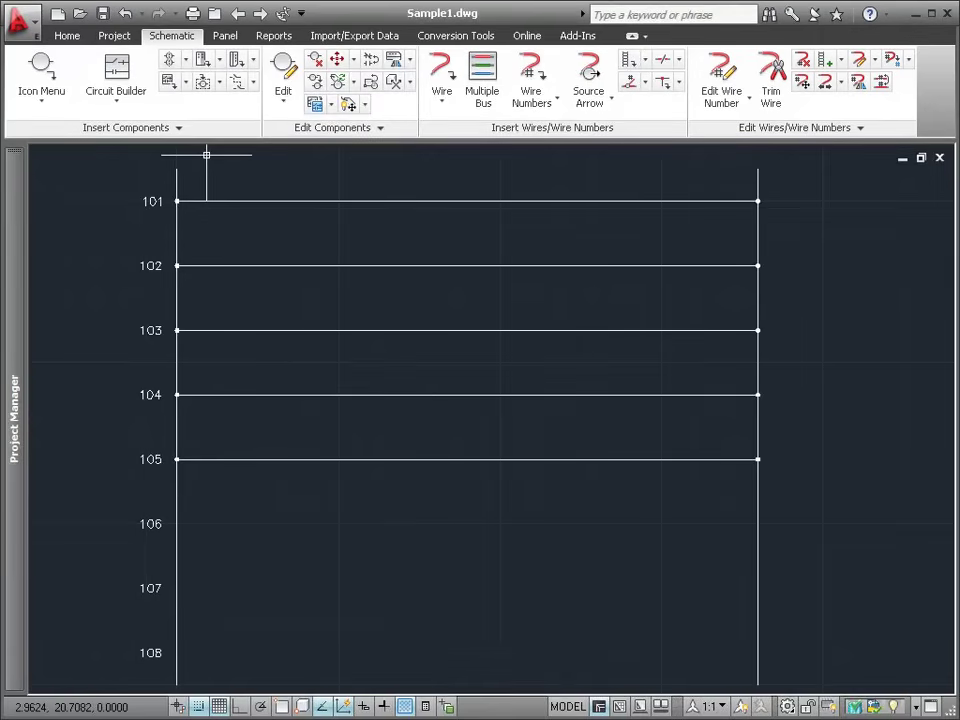
# Insert a relay coil on rung 101 using catalog part 700S-P220DA1, found by filtering contacts to 2.
pyautogui.click(44, 80)
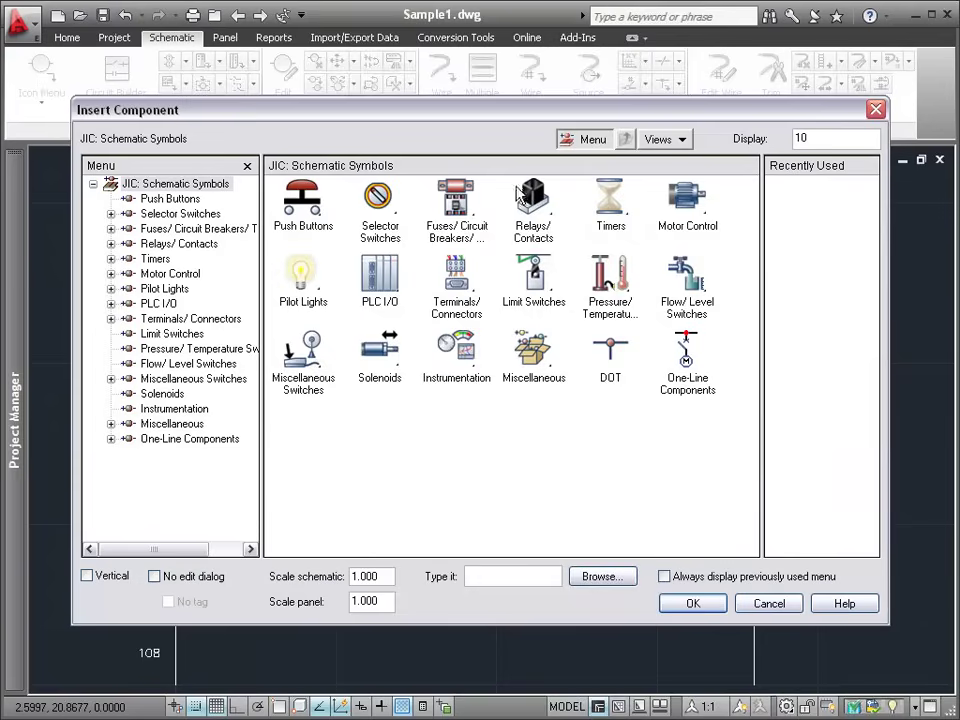
pyautogui.click(530, 200)
pyautogui.click(305, 198)
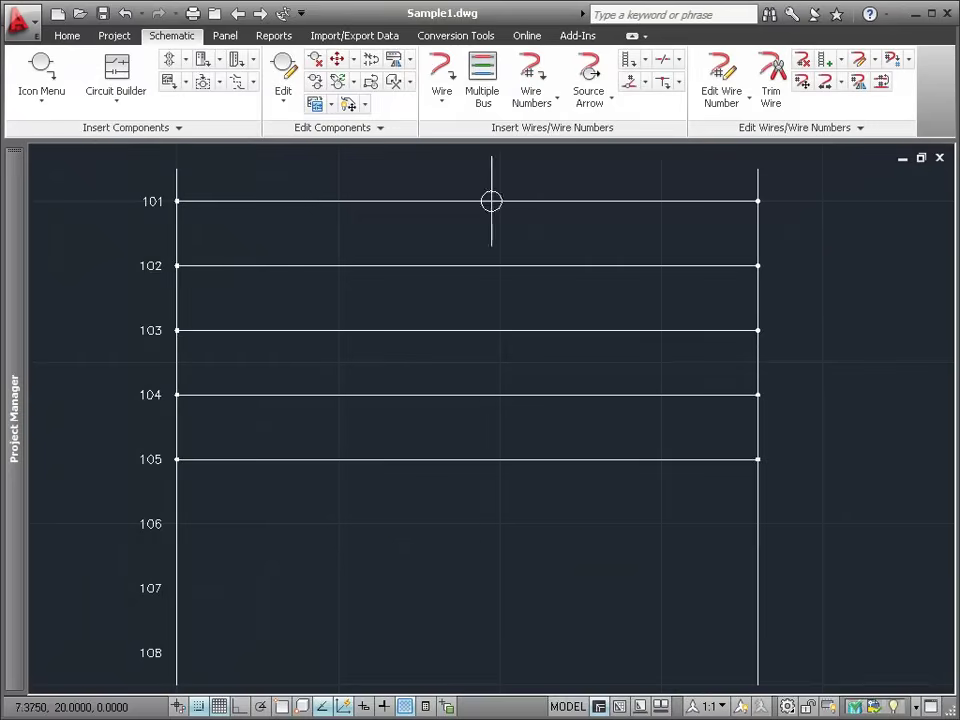
pyautogui.click(697, 213)
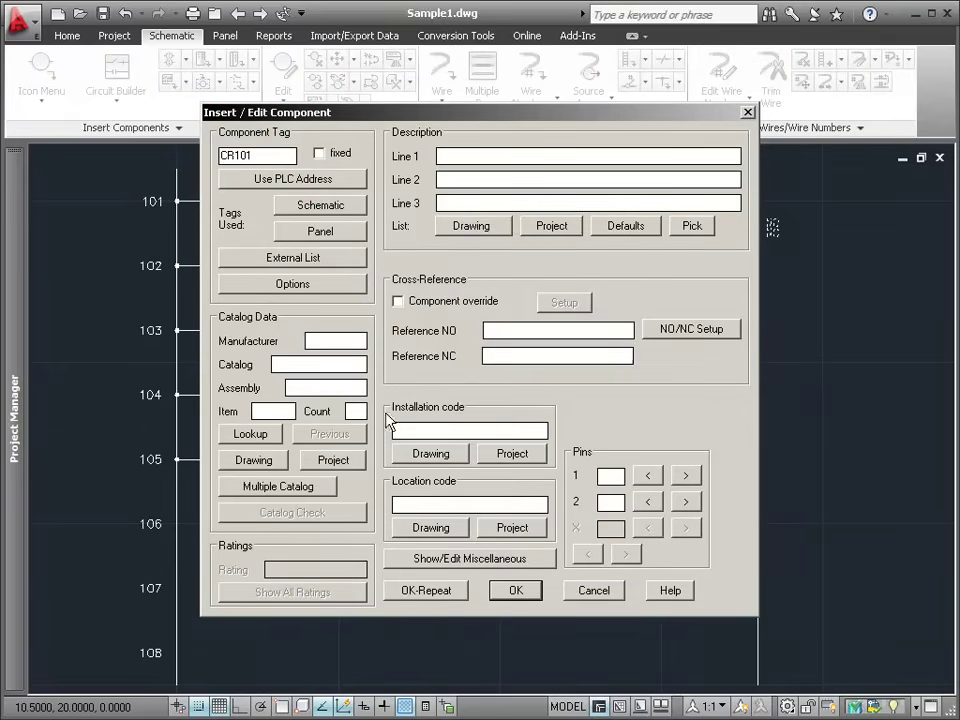
pyautogui.click(266, 435)
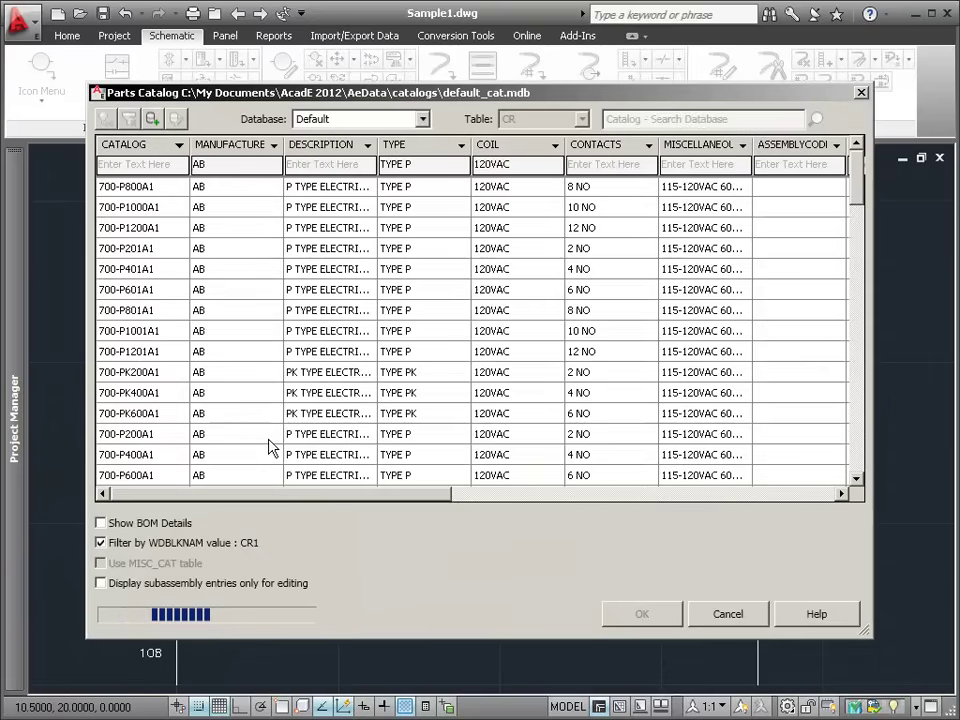
pyautogui.click(590, 164)
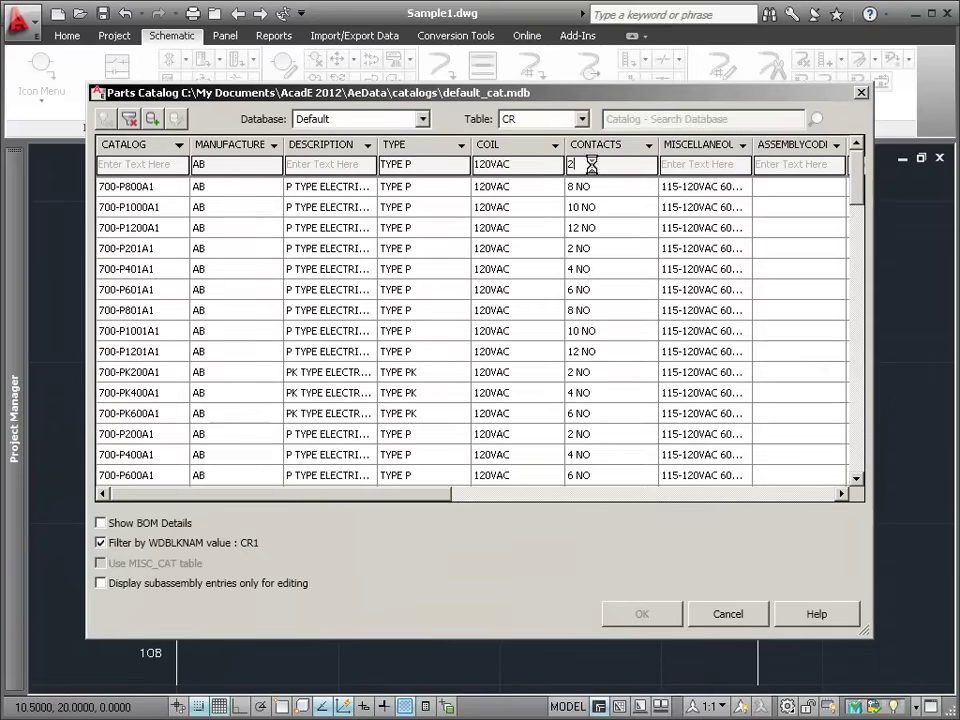
pyautogui.write('2')
pyautogui.click(575, 433)
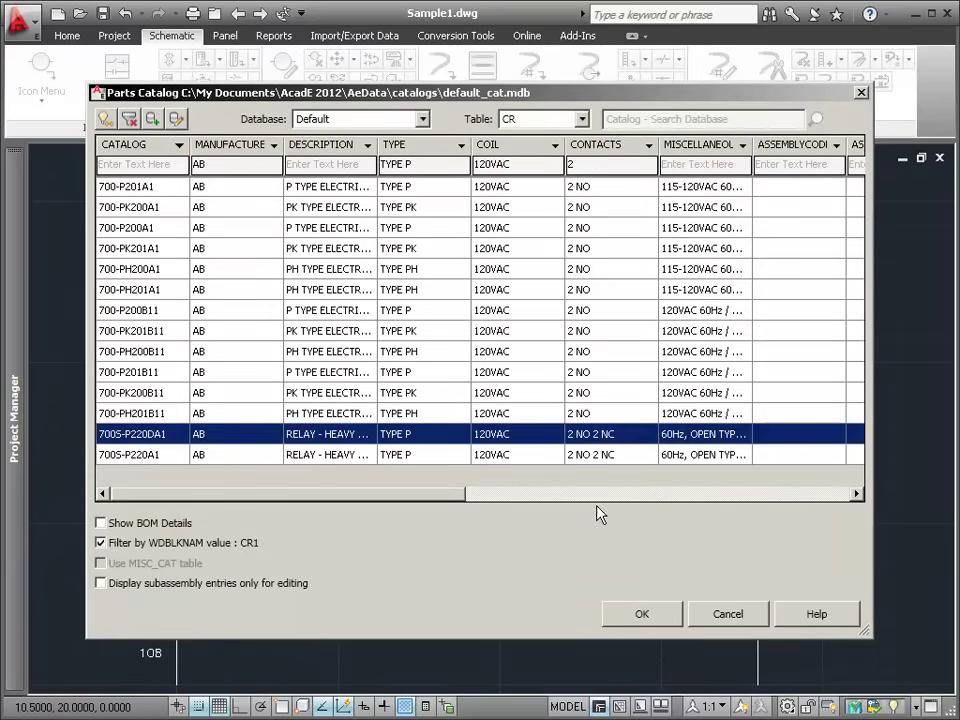
pyautogui.click(642, 613)
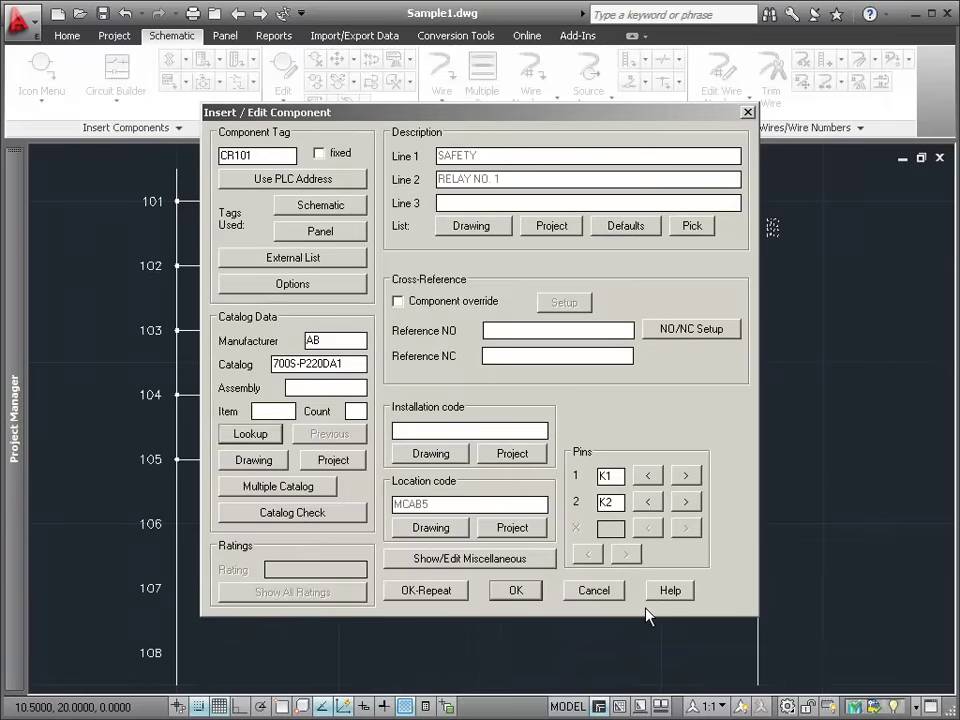
pyautogui.click(515, 590)
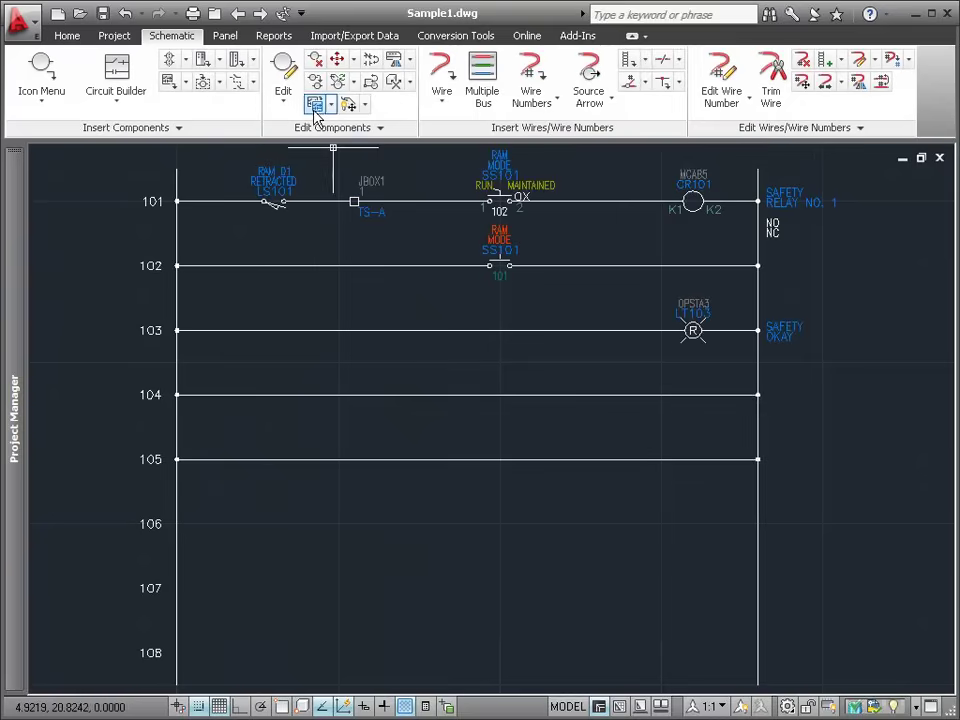
# Copy CR101, LT103, LS101 and JBOX1 one rung down, linking the new contact to SS101.
pyautogui.click(315, 104)
pyautogui.click(693, 202)
pyautogui.click(693, 328)
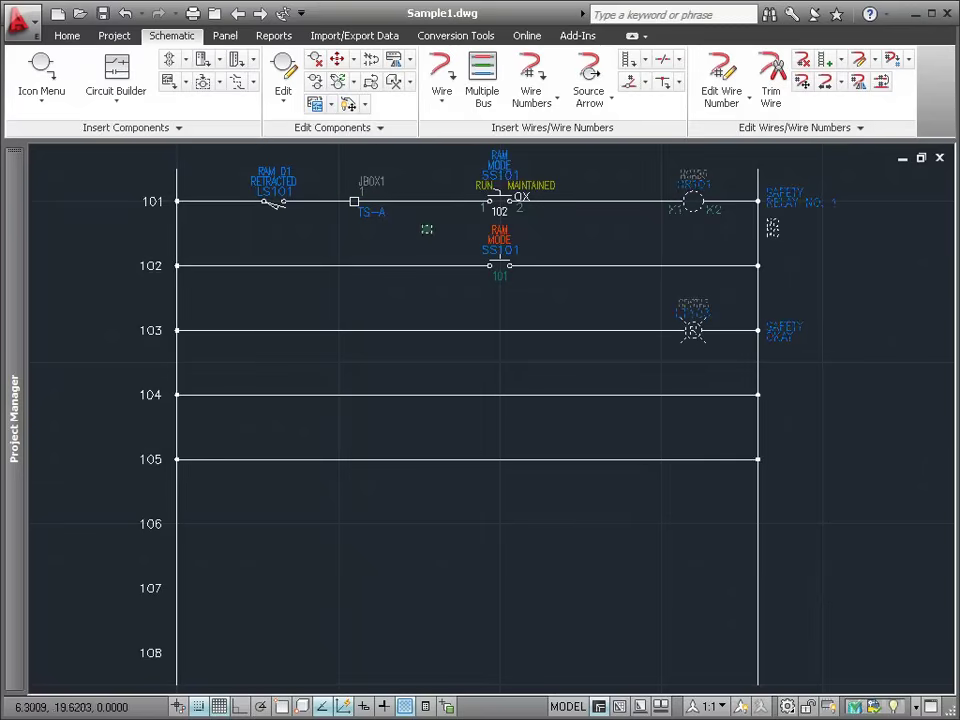
pyautogui.click(430, 236)
pyautogui.click(231, 154)
pyautogui.press('Return')
pyautogui.click(176, 201)
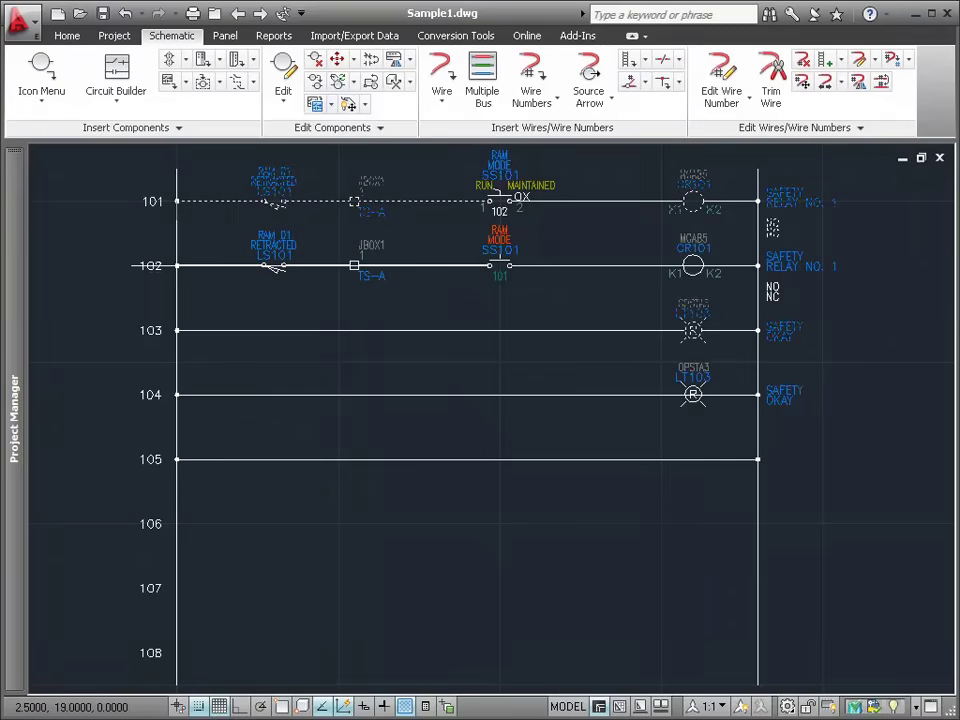
pyautogui.click(176, 265)
pyautogui.press('Return')
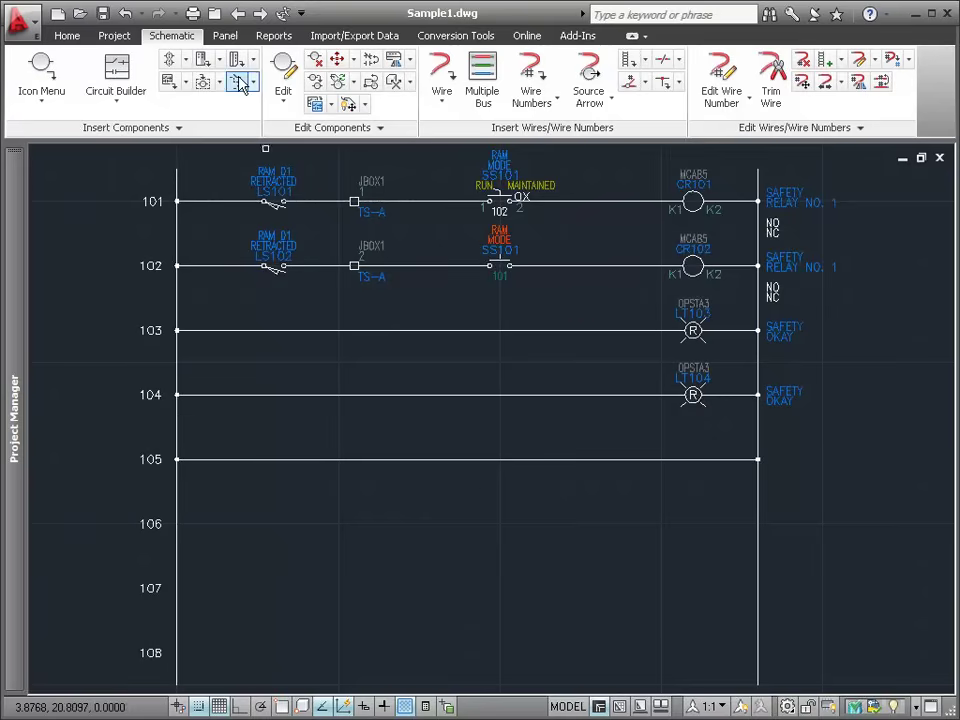
pyautogui.click(496, 160)
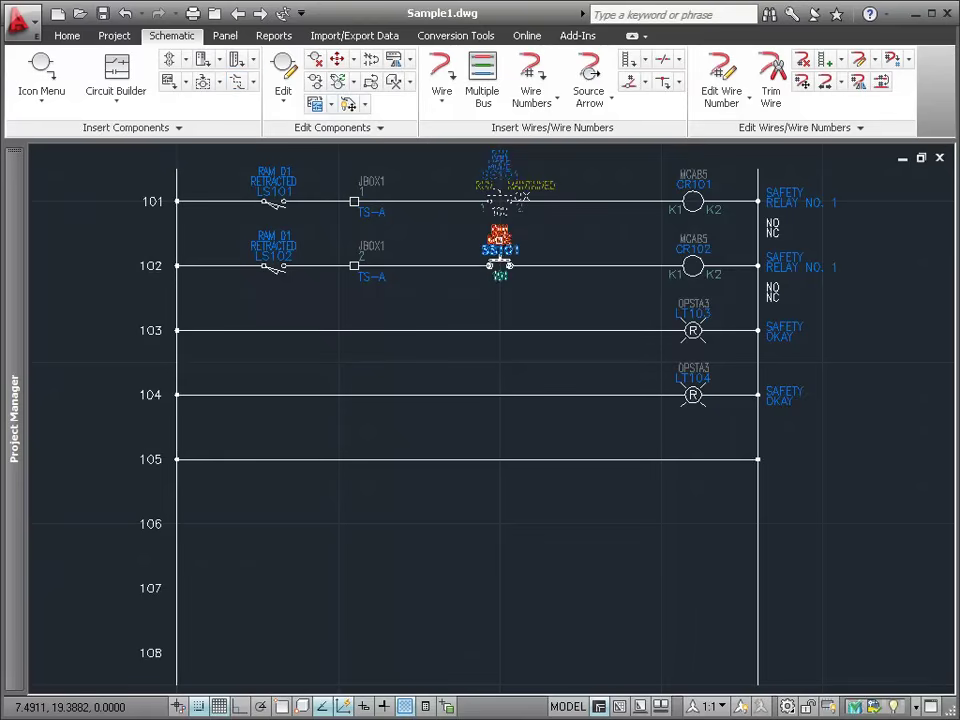
pyautogui.click(500, 250)
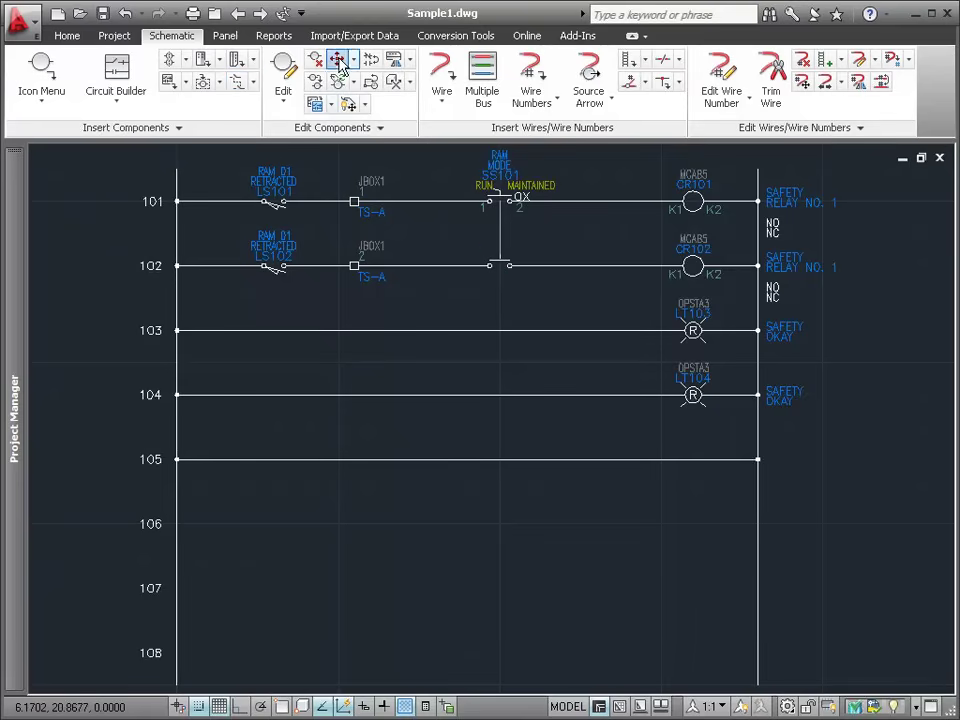
# Slide both JBOX1 terminals right along rungs 101 and 102 so they align vertically.
pyautogui.click(338, 60)
pyautogui.click(354, 201)
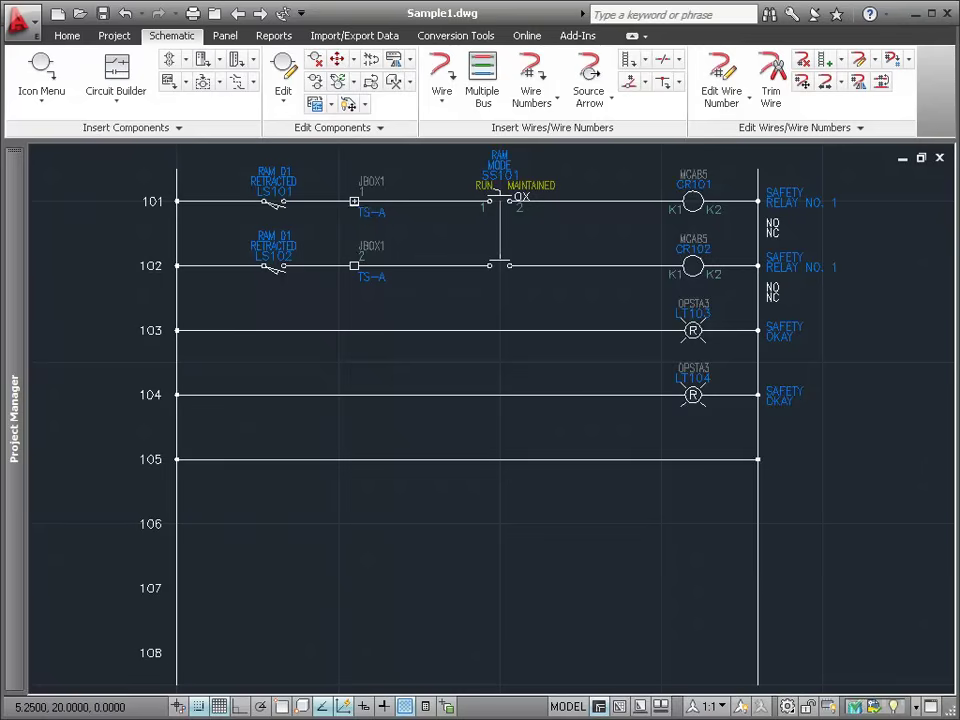
pyautogui.click(387, 201)
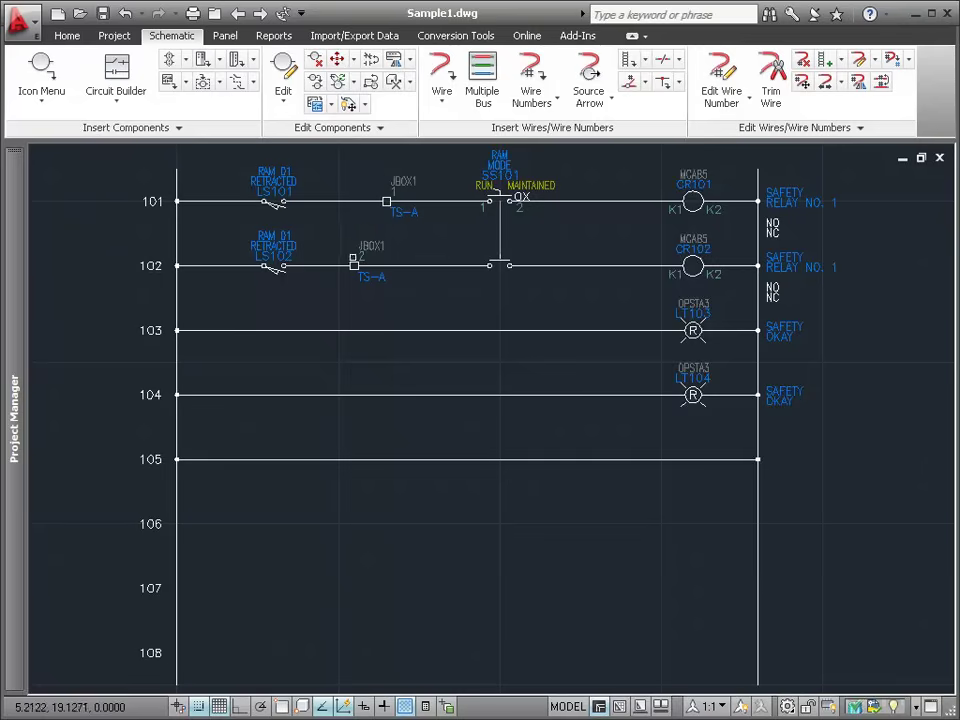
pyautogui.click(354, 265)
pyautogui.click(386, 265)
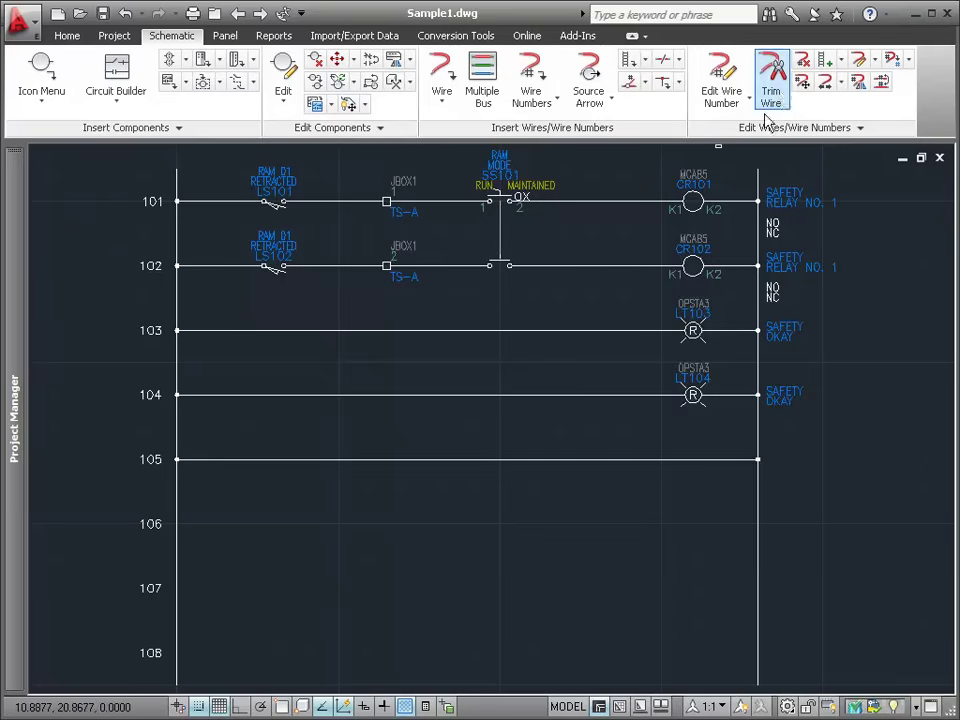
# Trim away the wires on rungs 103, 104 and 105.
pyautogui.click(578, 330)
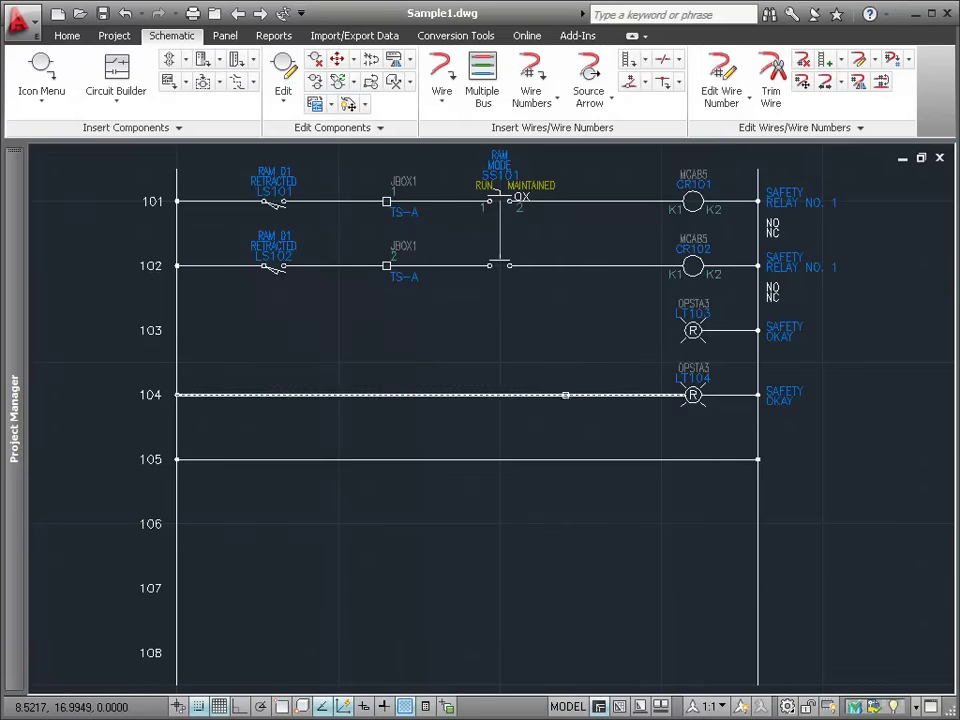
pyautogui.click(564, 395)
pyautogui.click(564, 459)
pyautogui.press('Return')
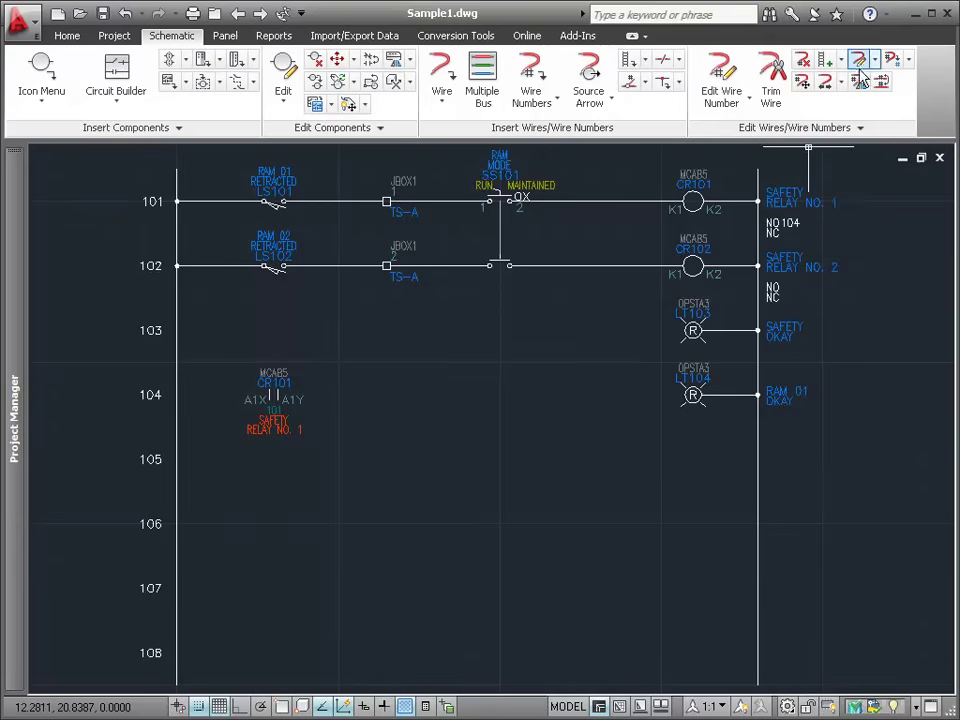
# Apply the RED 14AWG wire type, then wire LT103 into rung 102 and rung 104 to LT104.
pyautogui.click(857, 60)
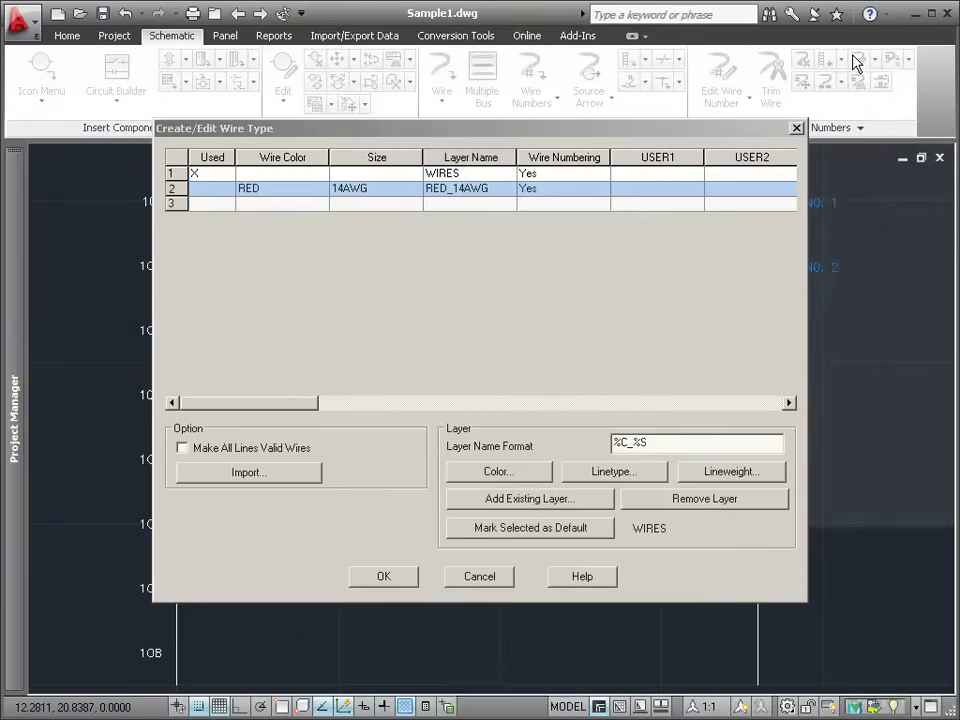
pyautogui.click(384, 578)
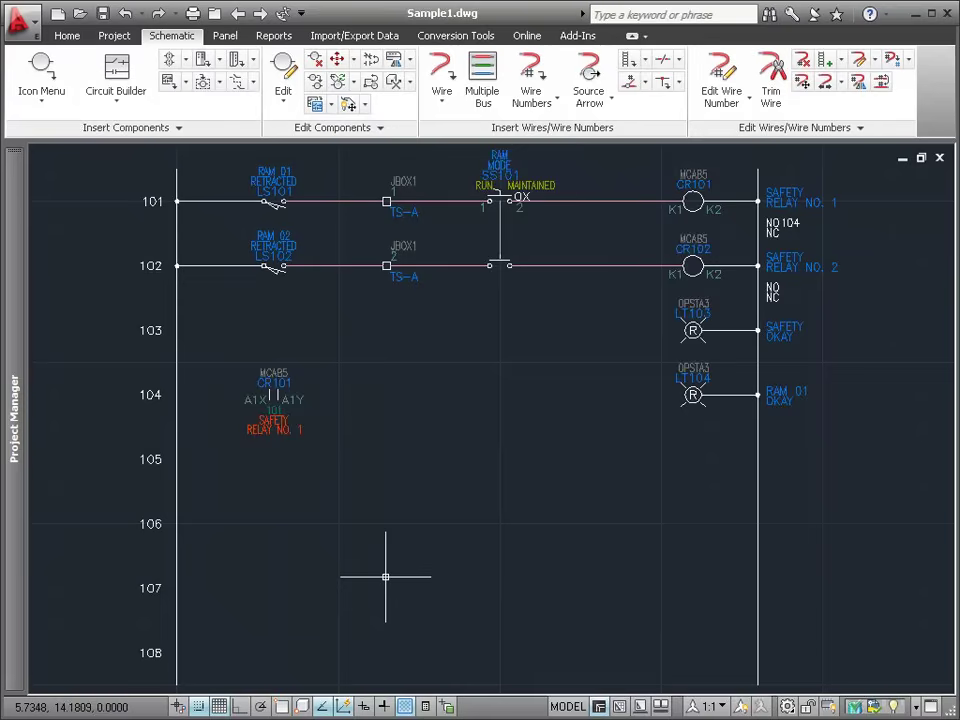
pyautogui.click(447, 80)
pyautogui.click(682, 330)
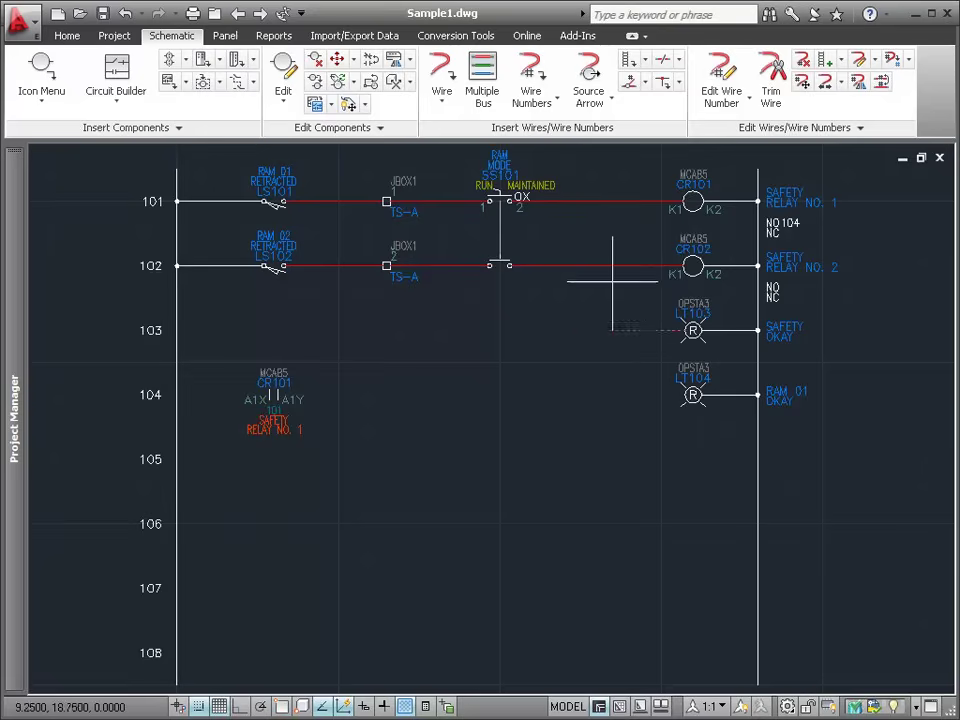
pyautogui.click(597, 265)
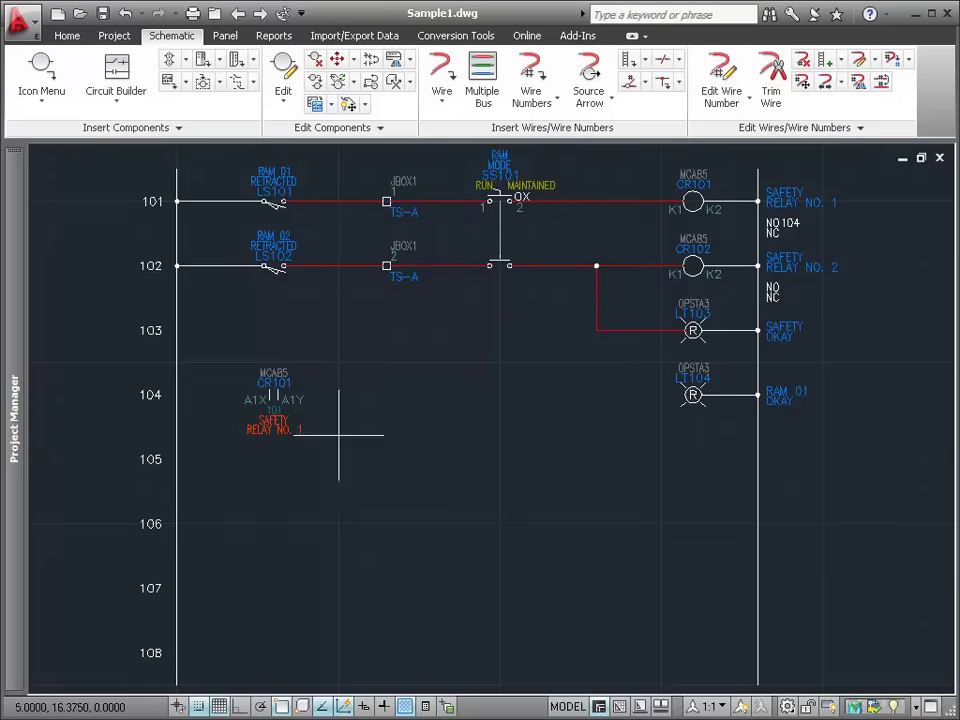
pyautogui.click(176, 395)
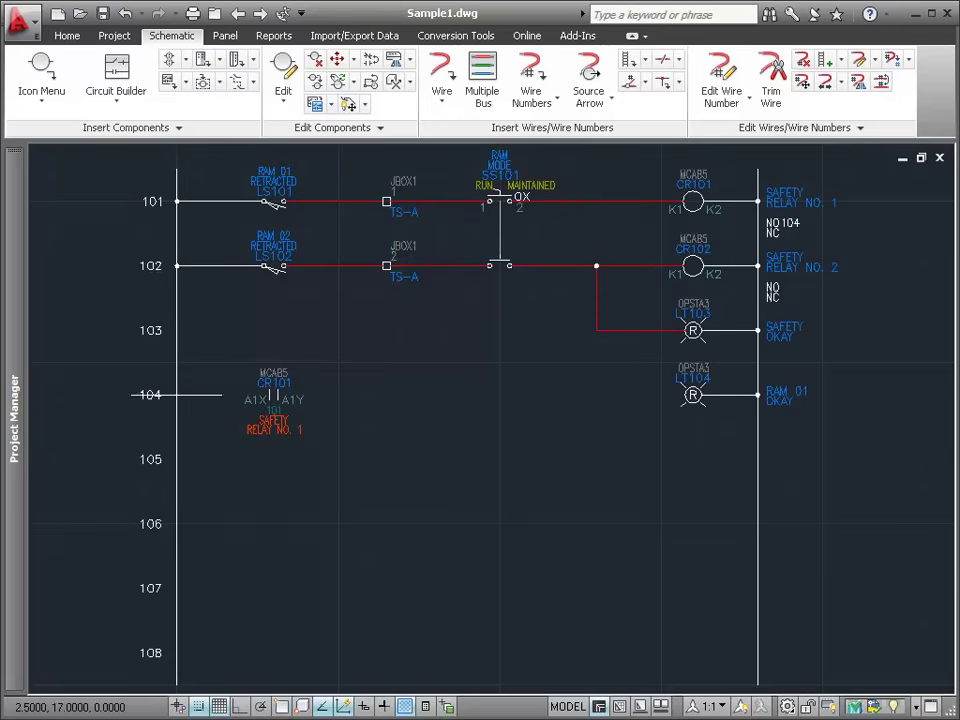
pyautogui.click(684, 395)
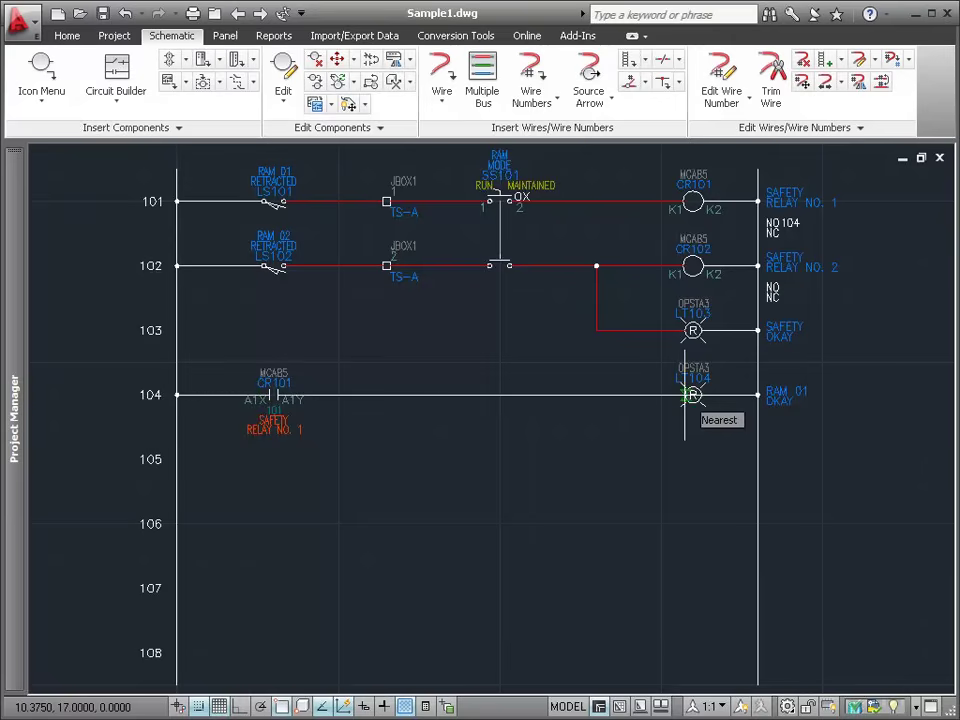
# Number all wires drawing-wide (101B, 102A, 104, etc.) and scroll to the second ladder.
pyautogui.click(528, 72)
pyautogui.click(748, 459)
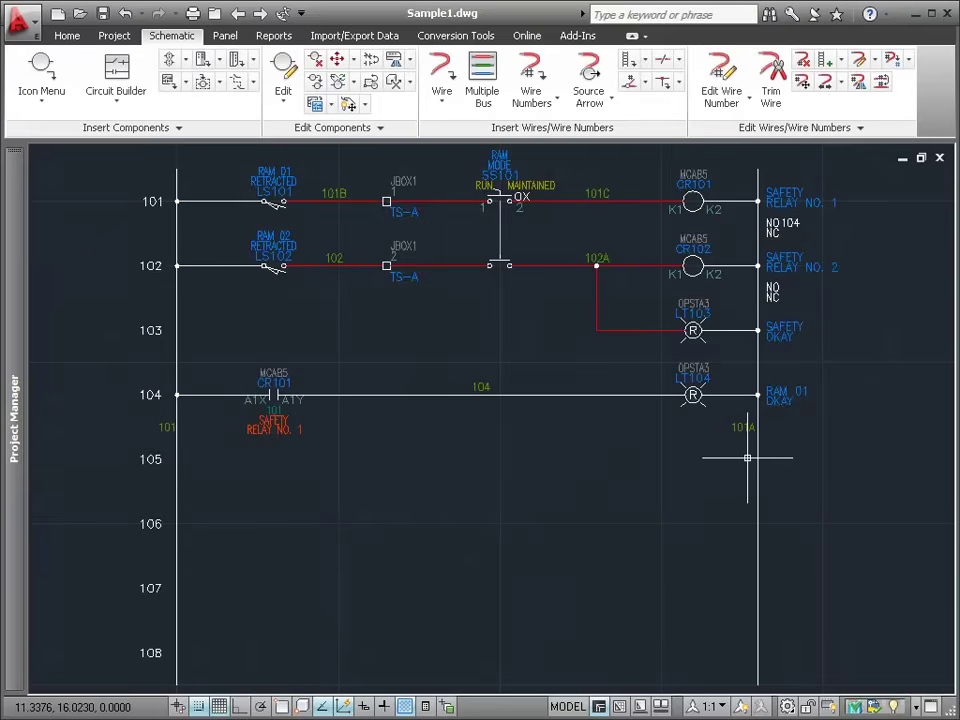
pyautogui.scroll(-1, 616, 605)
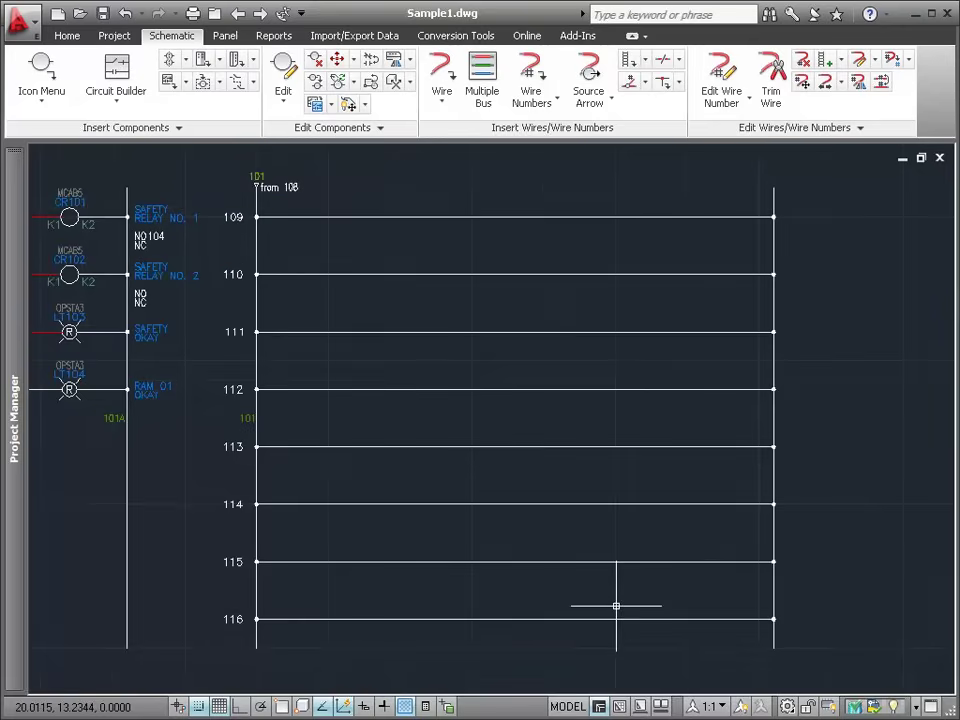
# Insert the S900-AI910B analog input PLC module across rungs 109–116.
pyautogui.click(203, 81)
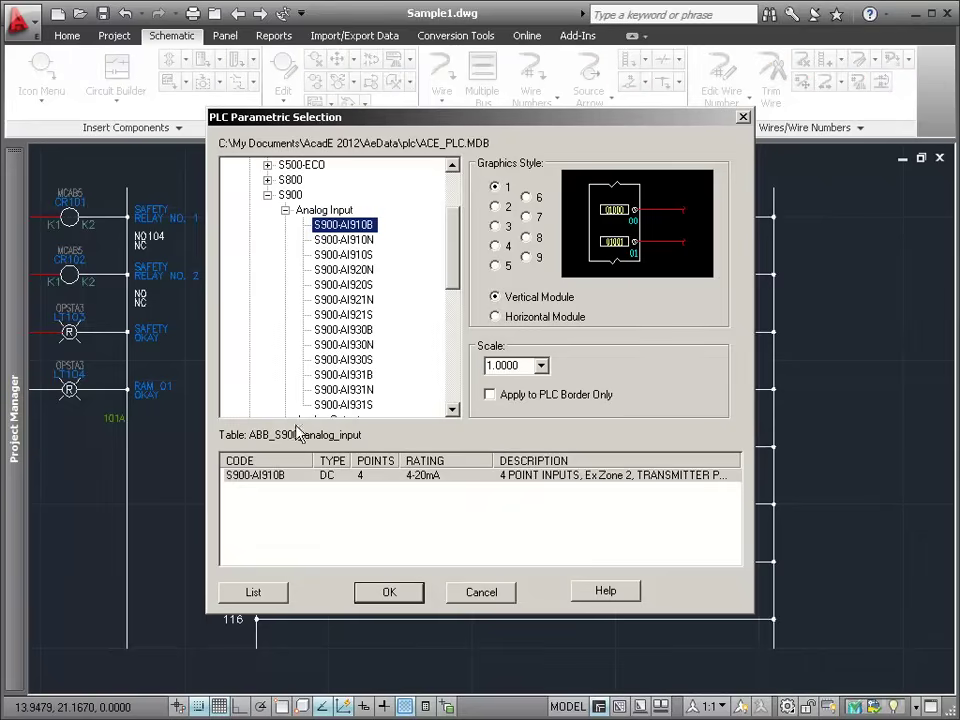
pyautogui.click(265, 475)
pyautogui.click(399, 595)
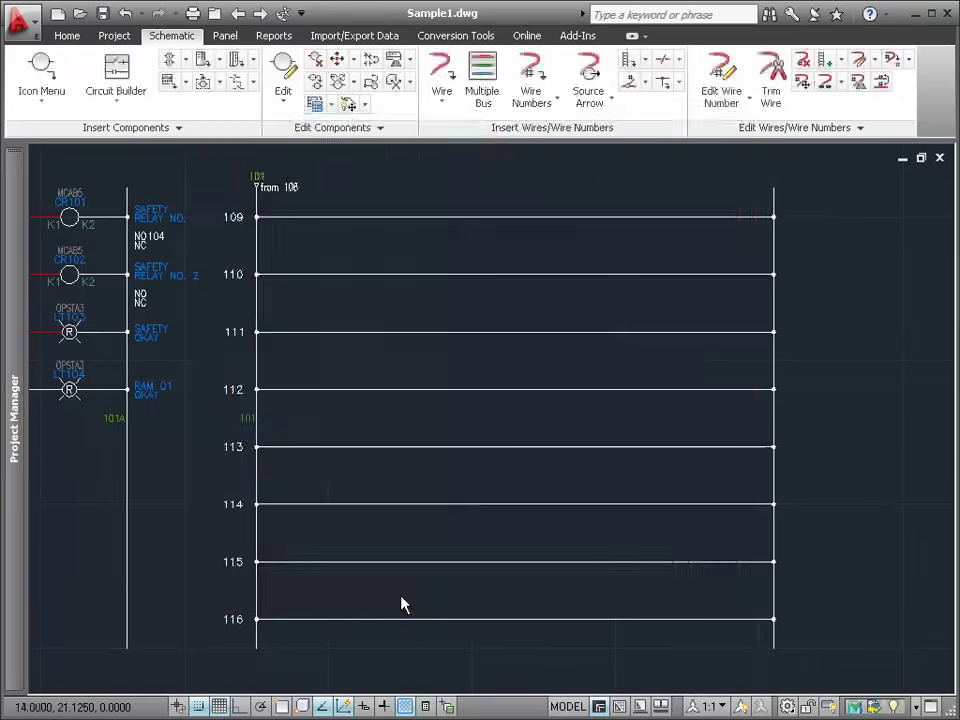
pyautogui.click(672, 216)
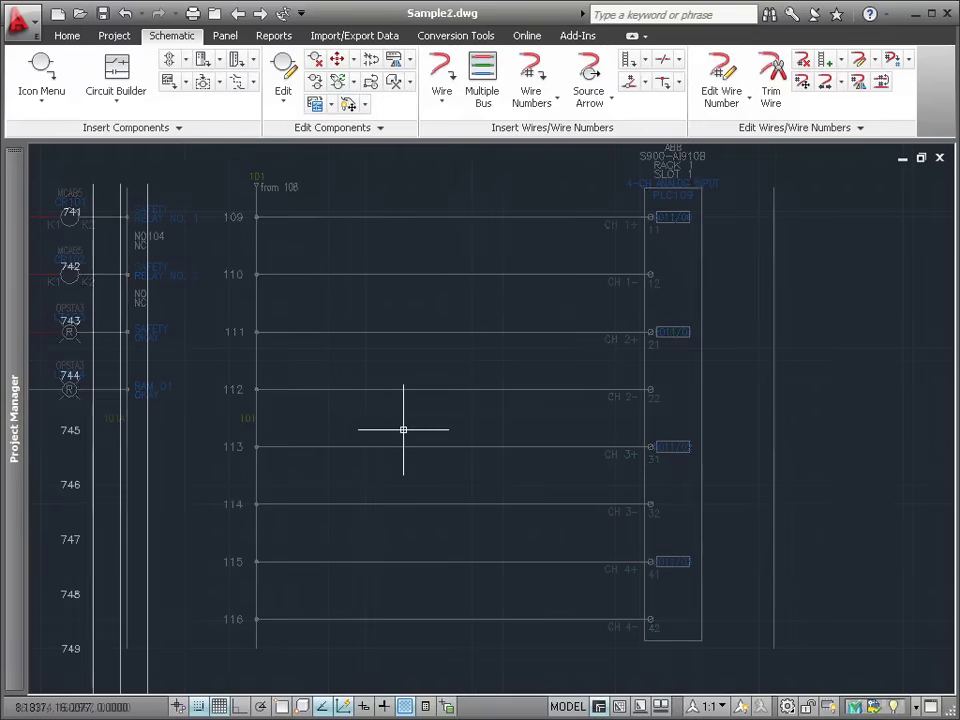
# Configure a horizontal 3-phase FVNR circuit with a 15 HP, 1800 RPM motor.
pyautogui.click(121, 83)
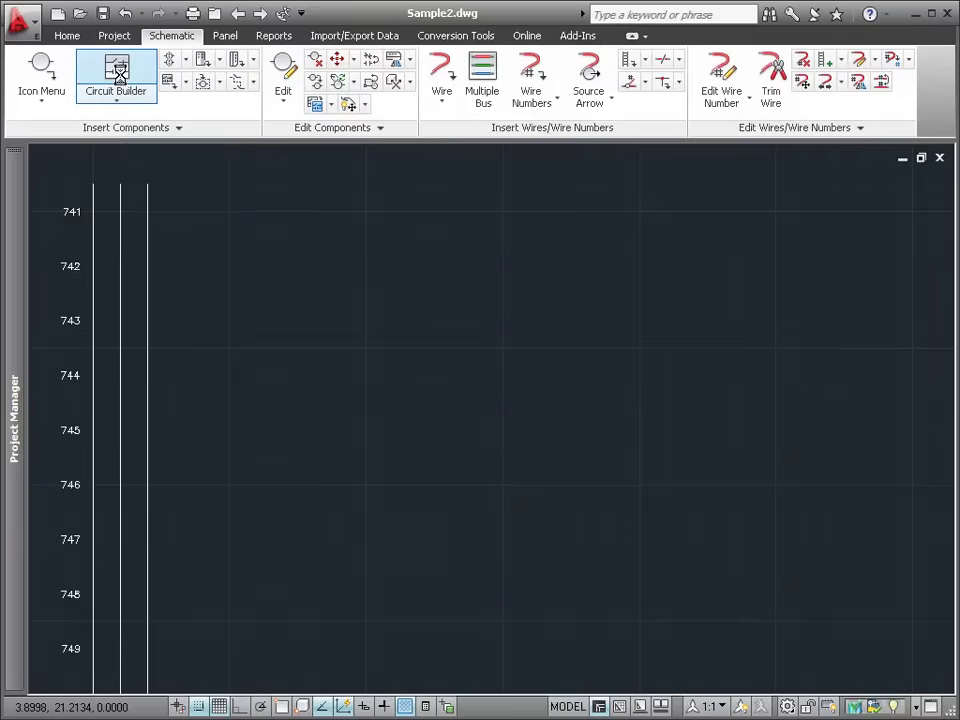
pyautogui.click(544, 558)
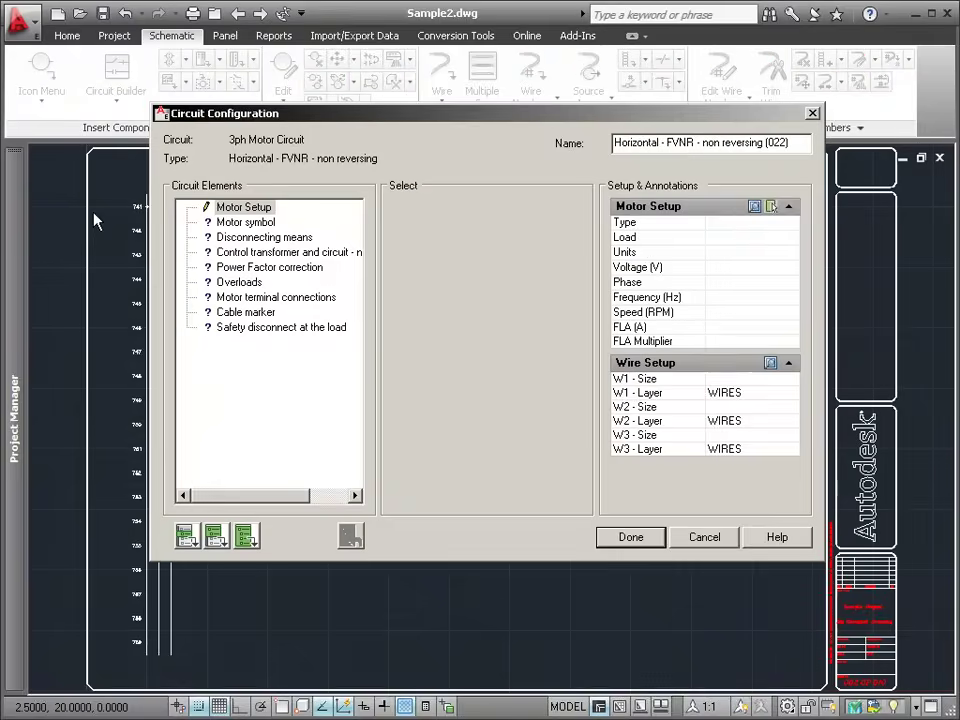
pyautogui.click(754, 207)
pyautogui.click(706, 420)
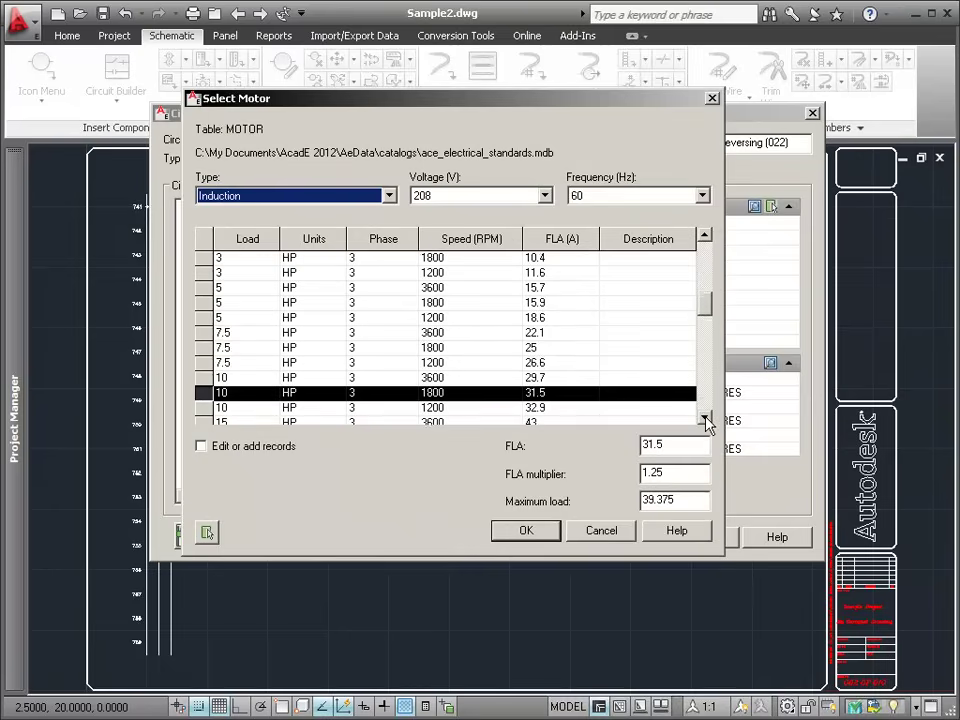
pyautogui.click(446, 407)
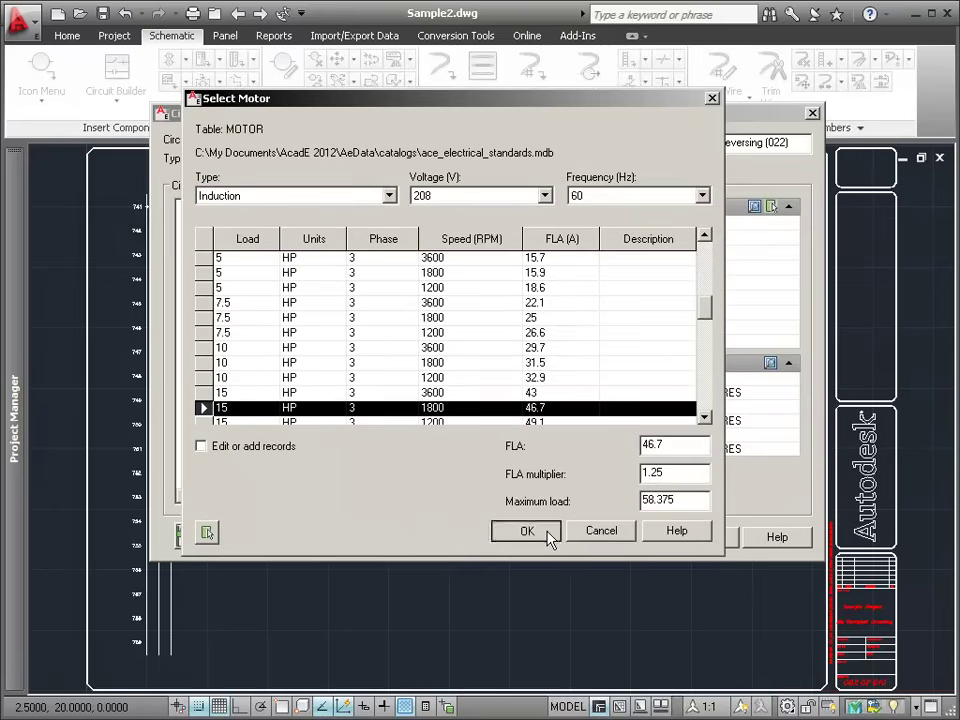
pyautogui.click(548, 536)
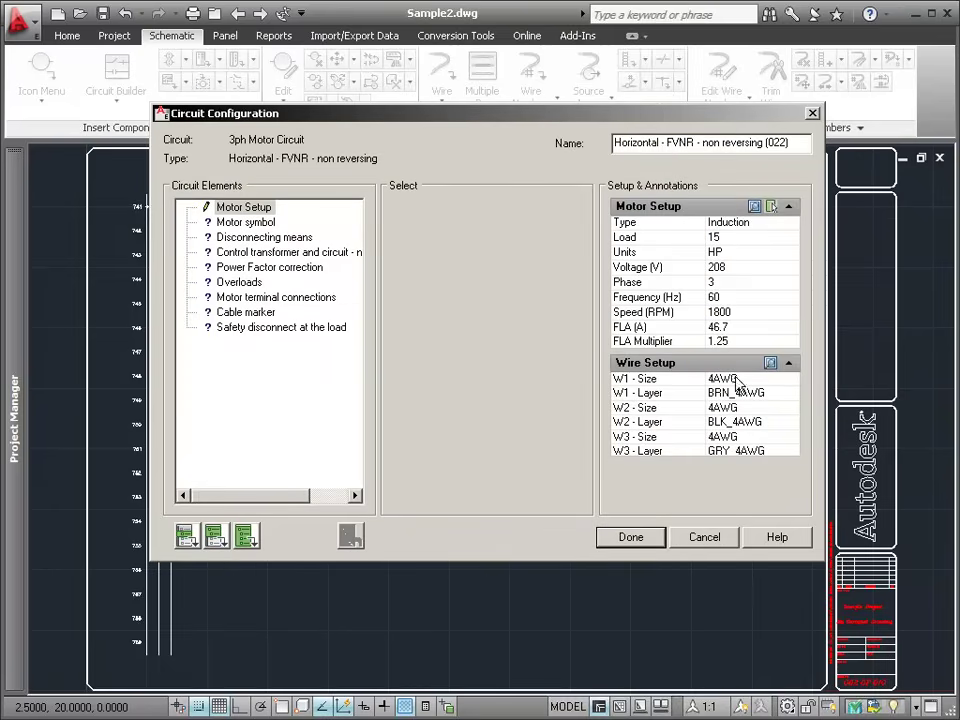
# Look up the motor wire size with run distance enabled and set to 75 ft.
pyautogui.click(771, 363)
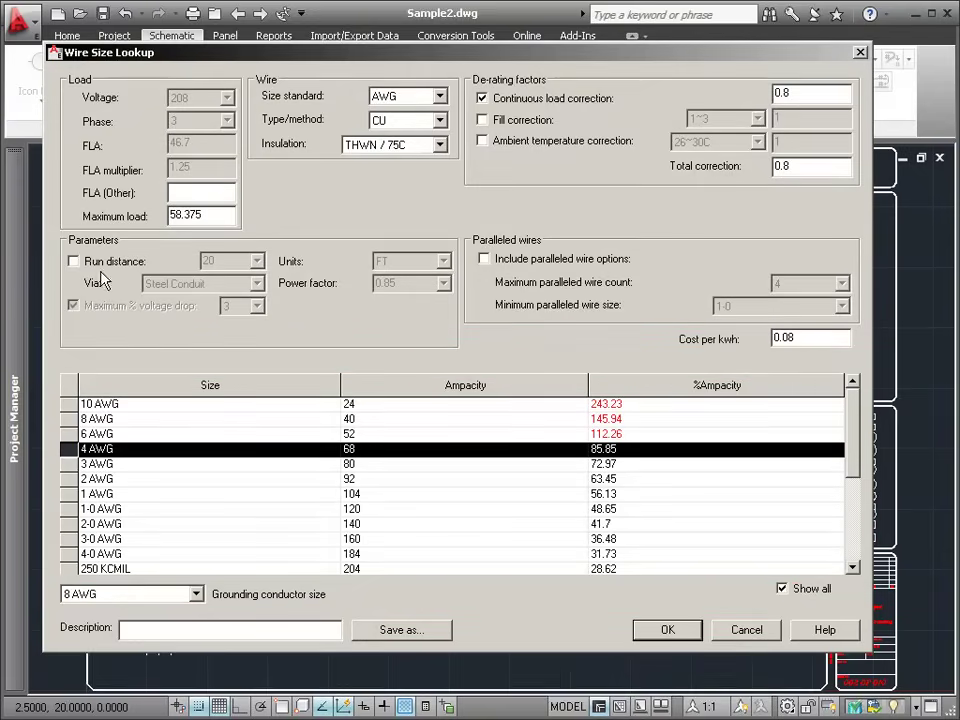
pyautogui.click(73, 261)
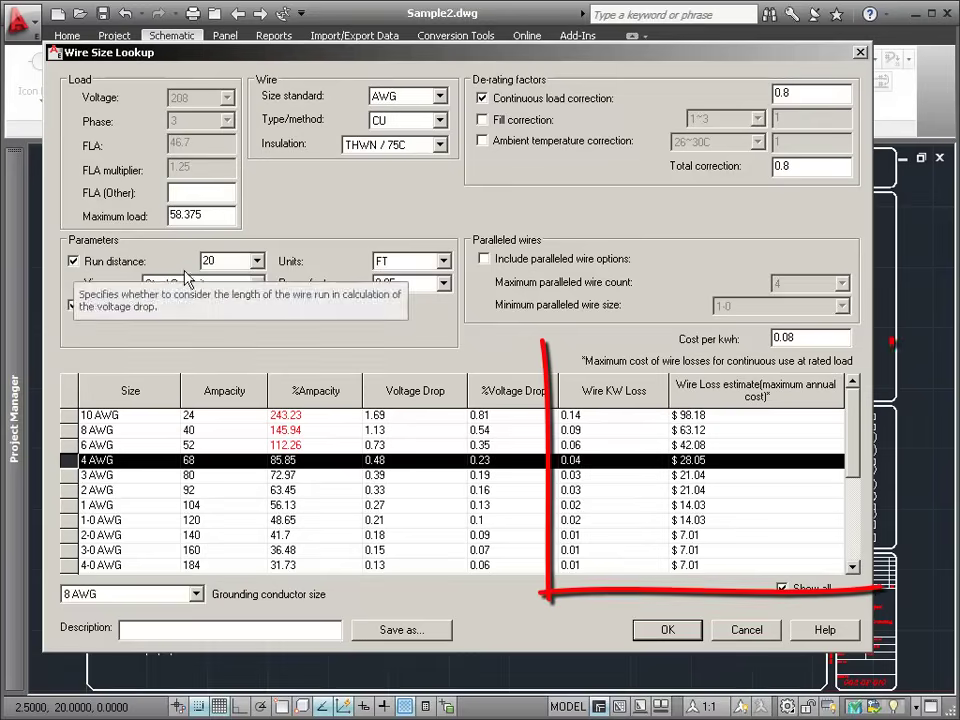
pyautogui.click(260, 262)
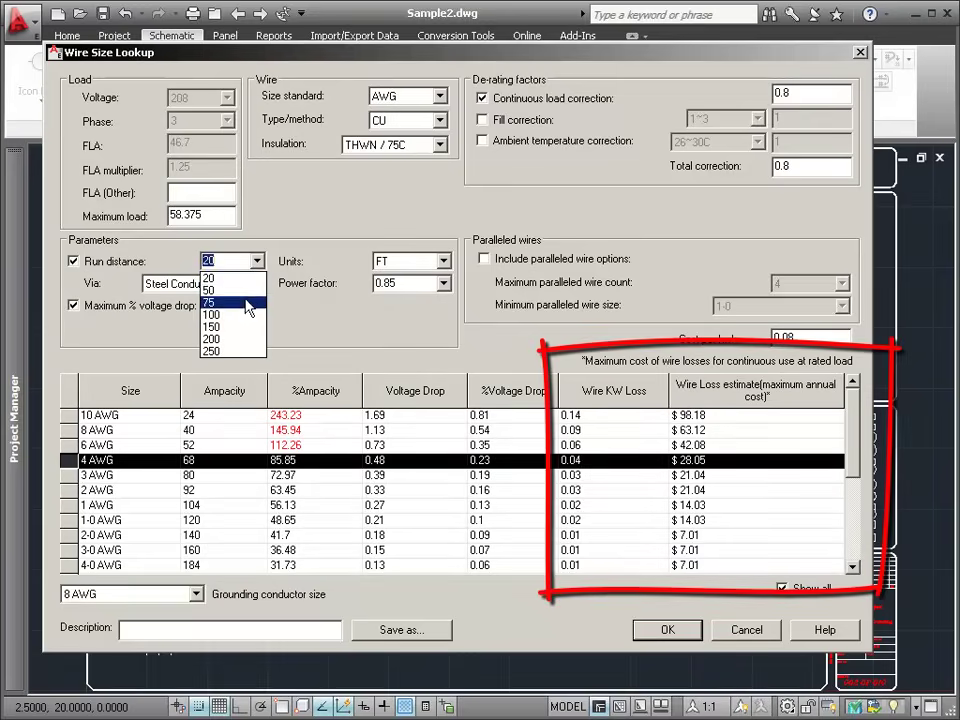
pyautogui.click(248, 302)
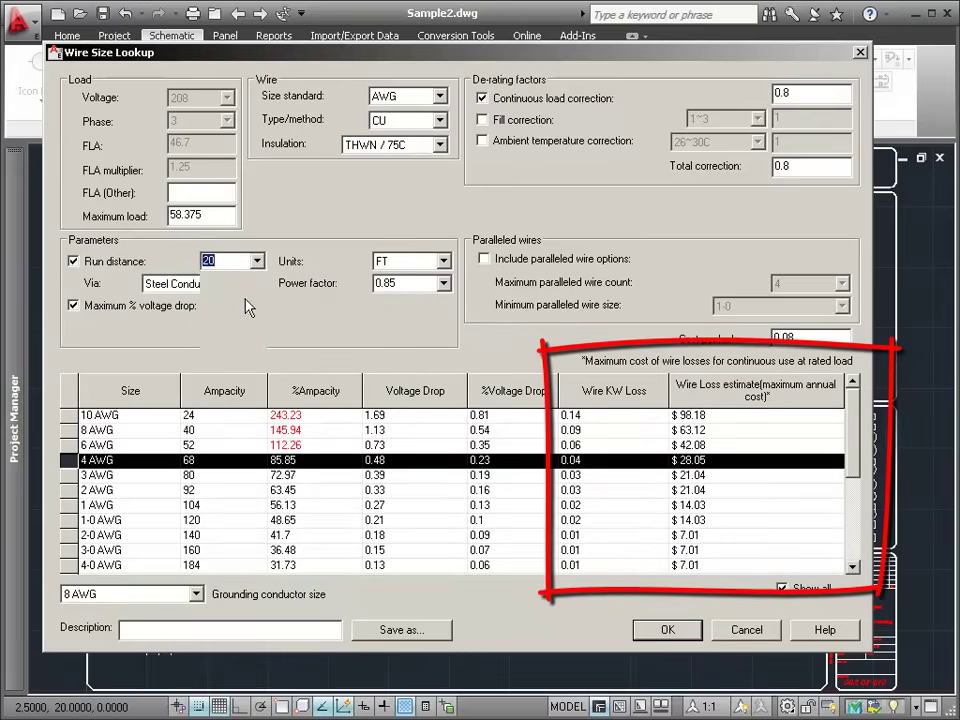
# Accept the looked-up wire size and add a ground/PE connection to the motor symbol.
pyautogui.click(642, 632)
pyautogui.click(246, 223)
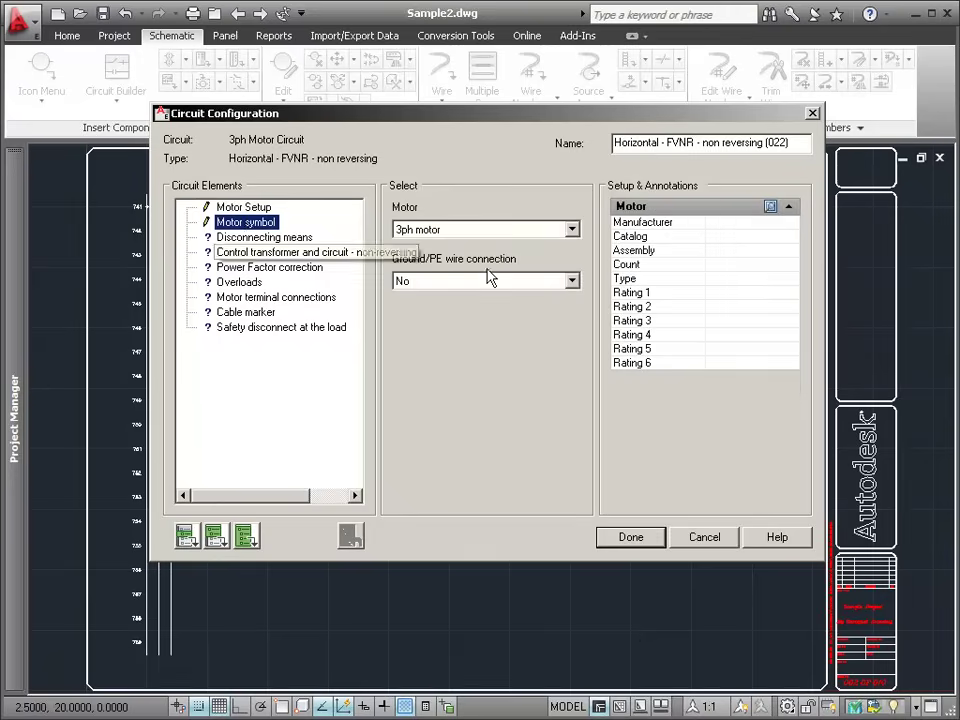
pyautogui.click(490, 281)
pyautogui.click(246, 538)
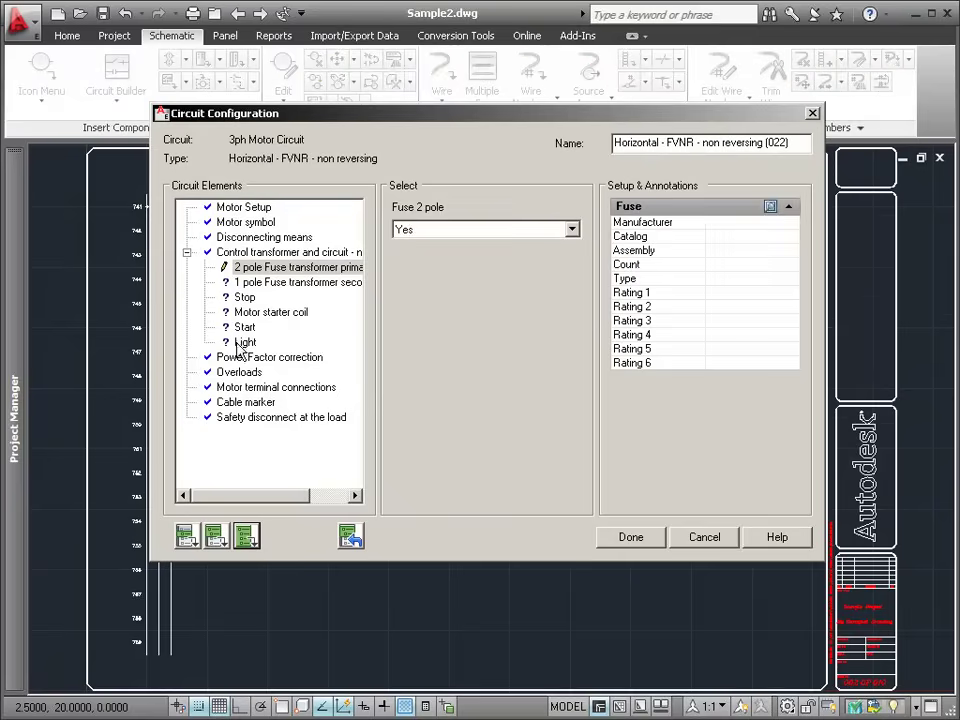
# Set the pilot light to red press-to-test and insert the FVNR motor circuit.
pyautogui.click(243, 342)
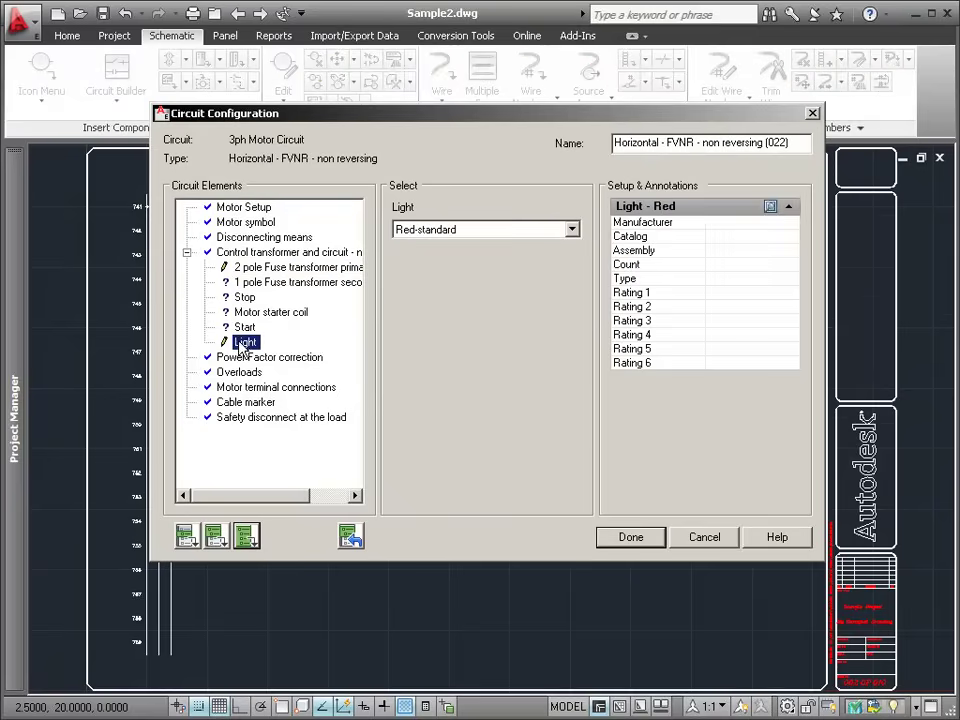
pyautogui.click(571, 229)
pyautogui.click(508, 265)
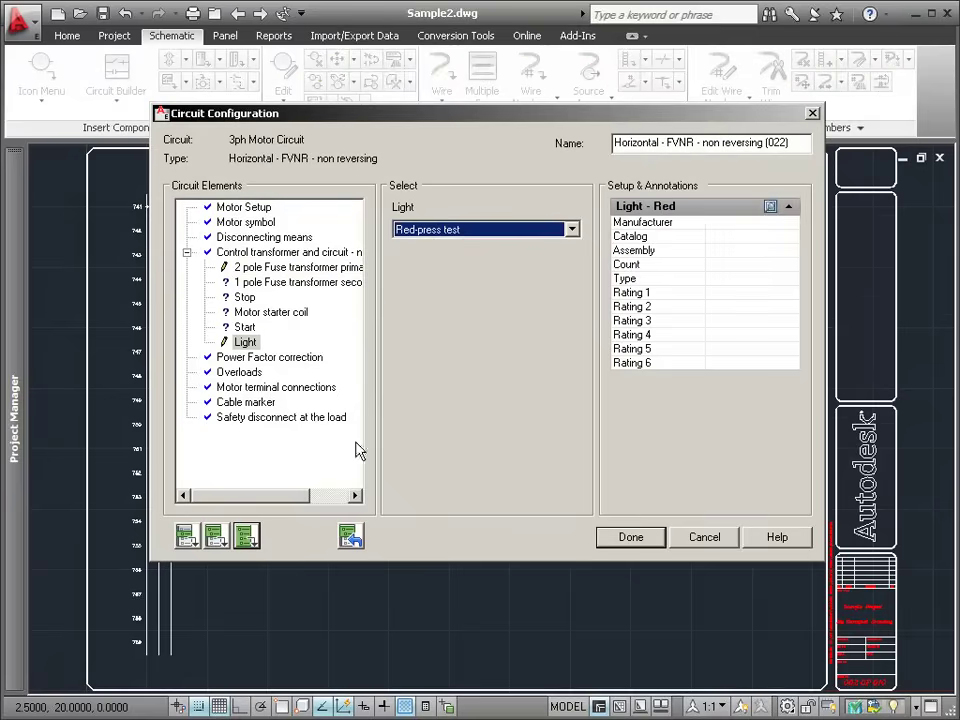
pyautogui.click(252, 546)
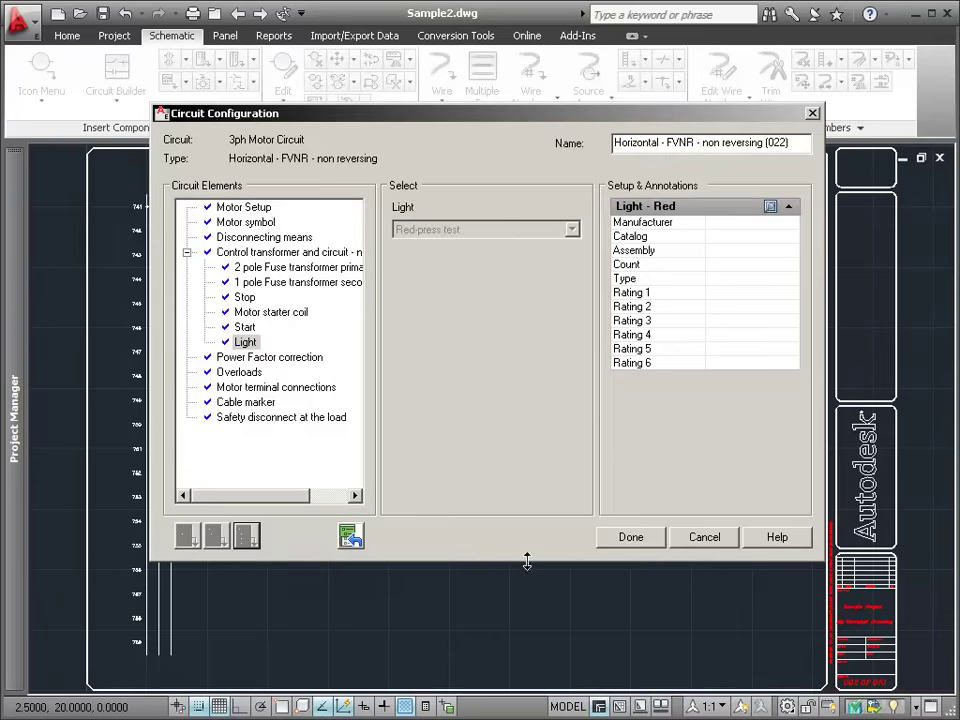
pyautogui.click(644, 547)
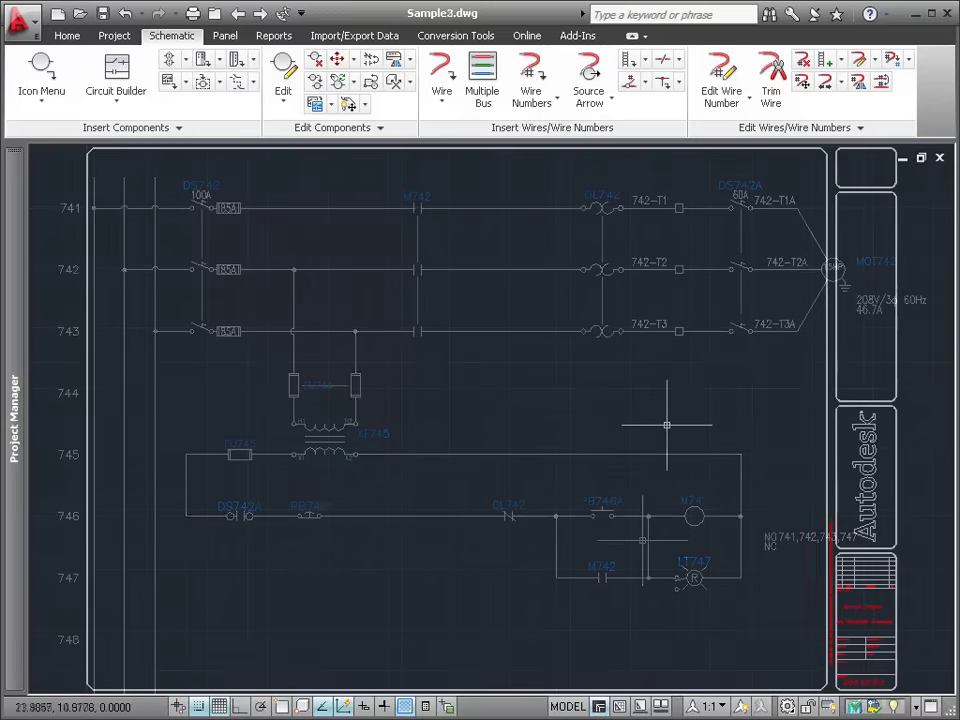
# Insert footprints for relays CR101 and CR102 from the schematic list, side by side at upper left.
pyautogui.click(232, 38)
pyautogui.click(40, 104)
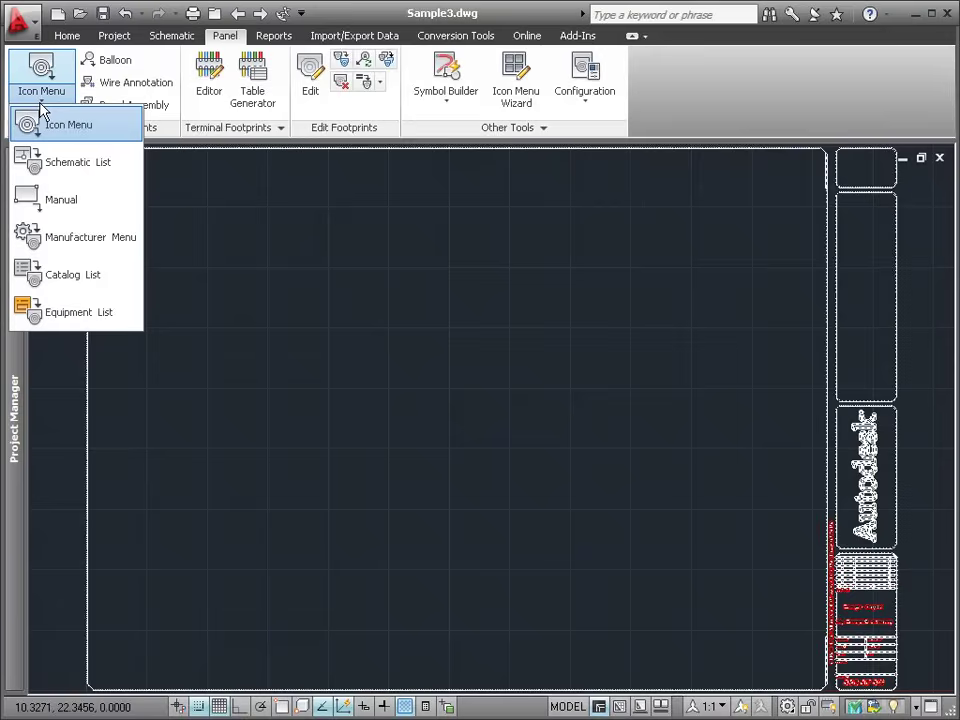
pyautogui.click(66, 172)
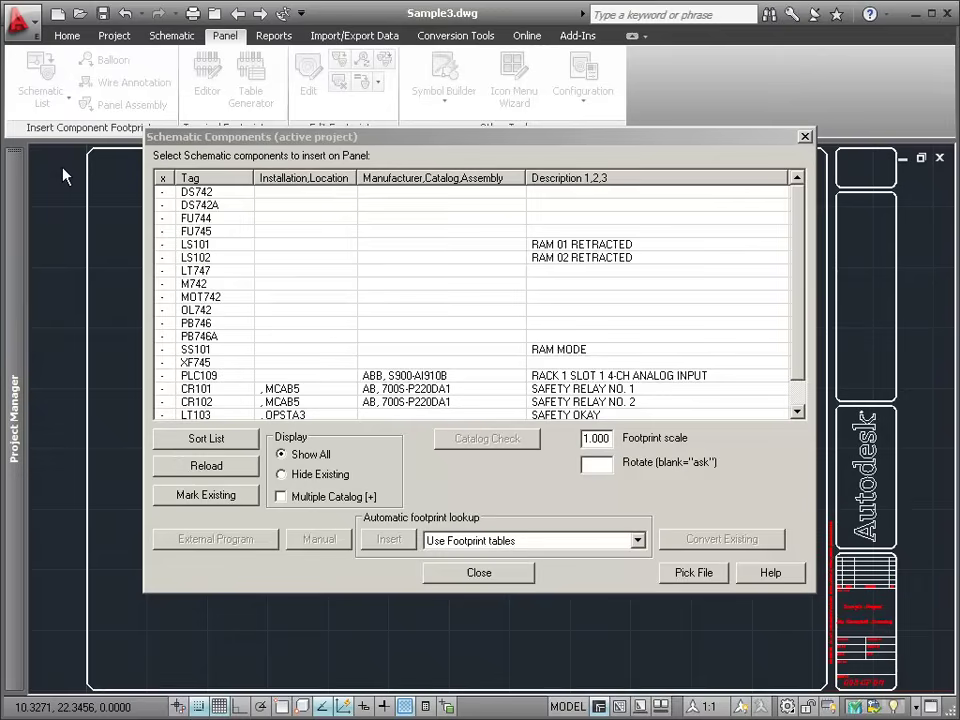
pyautogui.click(190, 388)
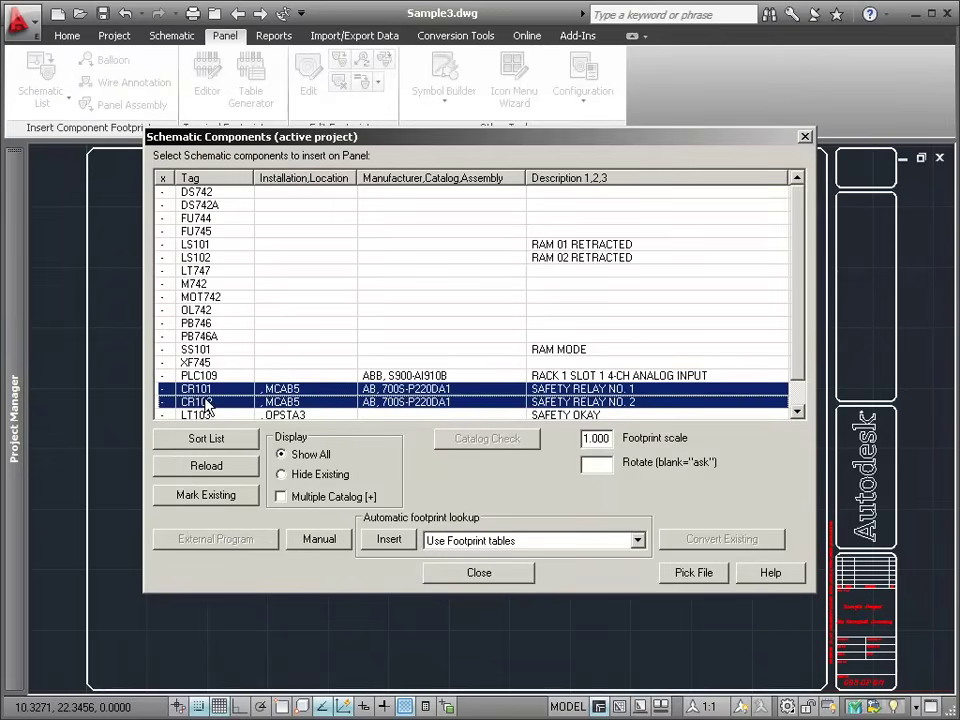
pyautogui.click(389, 540)
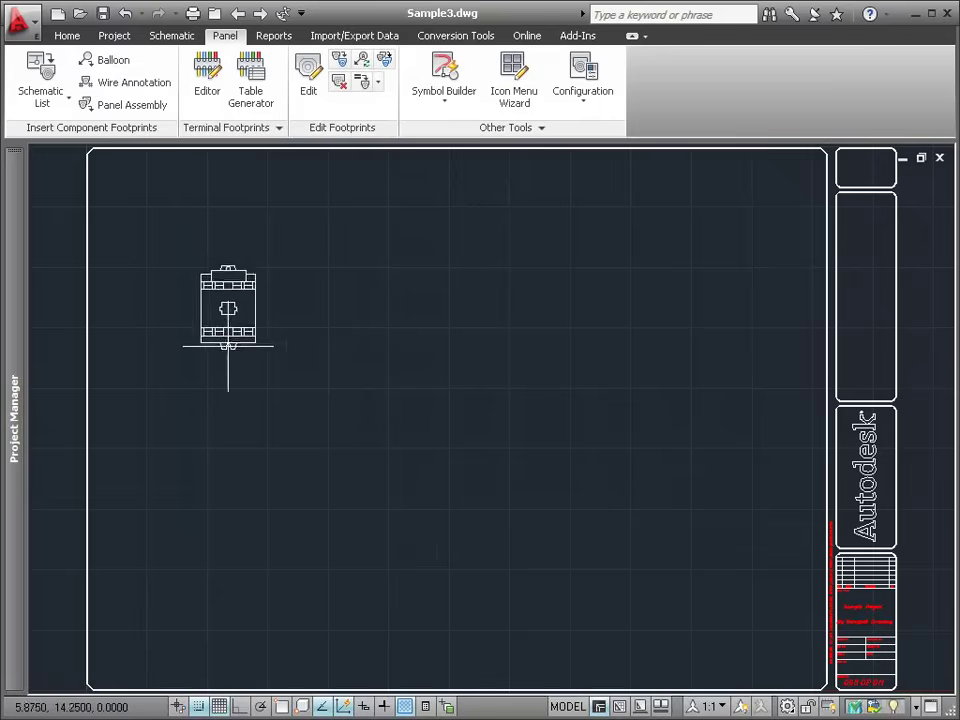
pyautogui.click(225, 333)
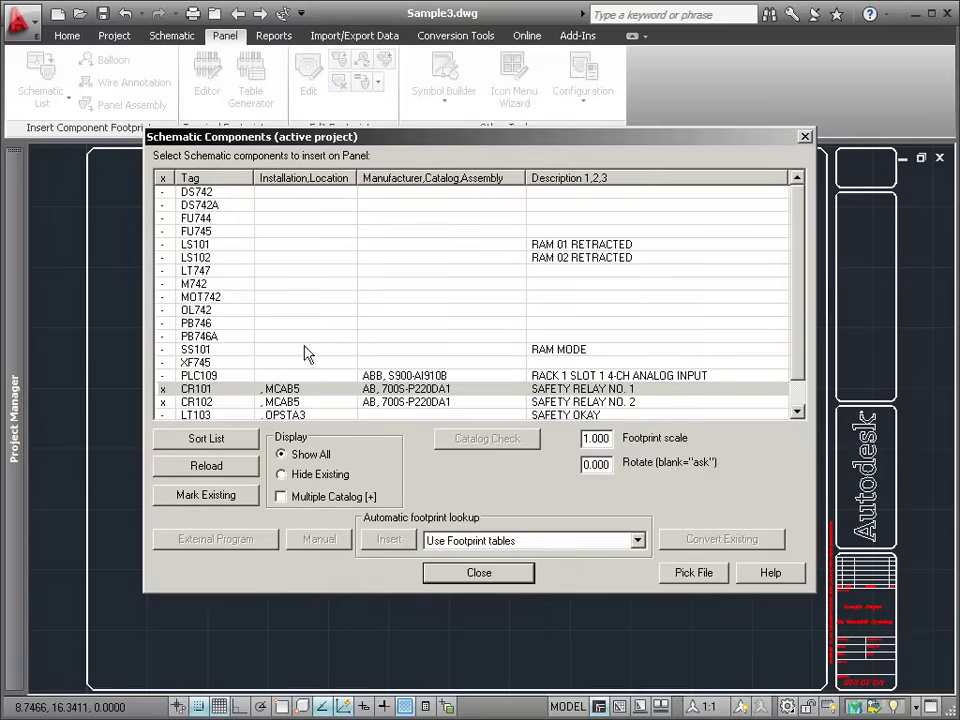
pyautogui.doubleClick(797, 405)
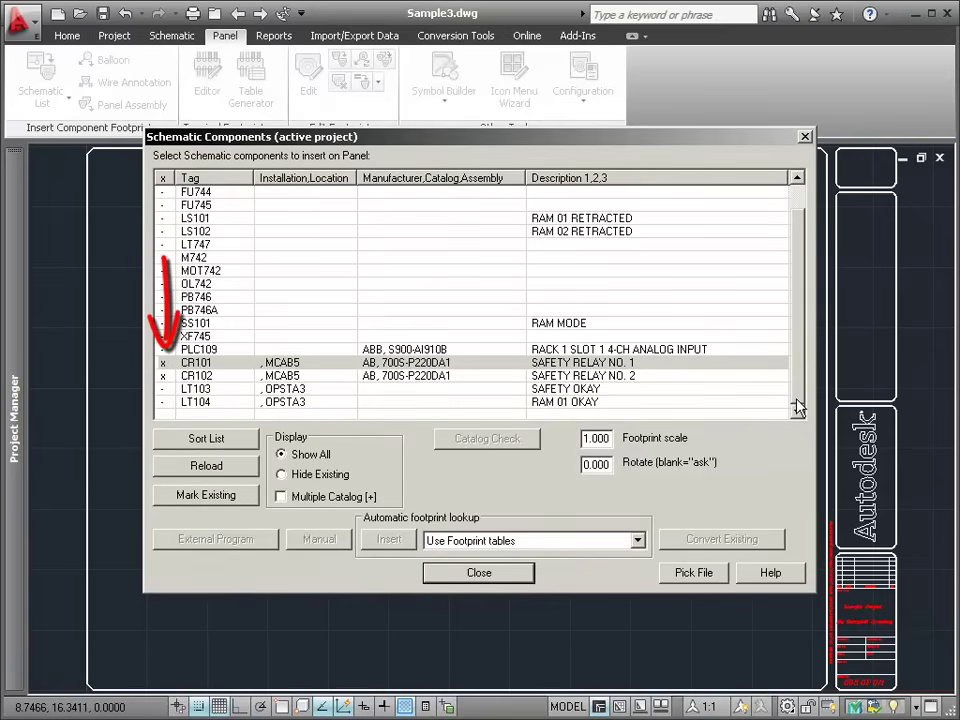
pyautogui.click(480, 576)
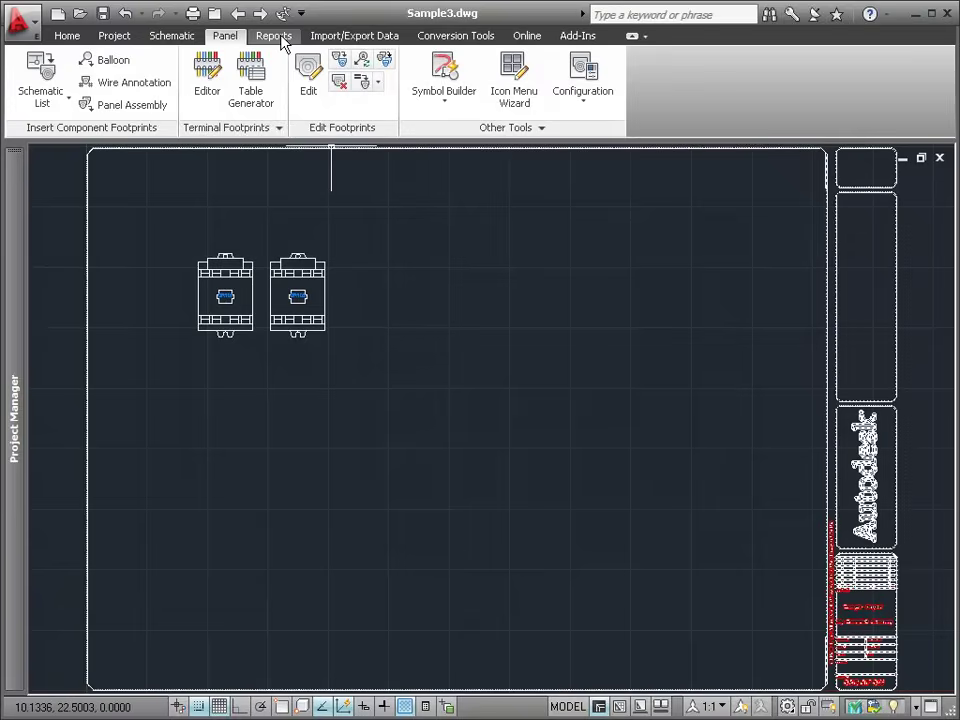
# Generate the project-wide Bill of Material report.
pyautogui.click(280, 38)
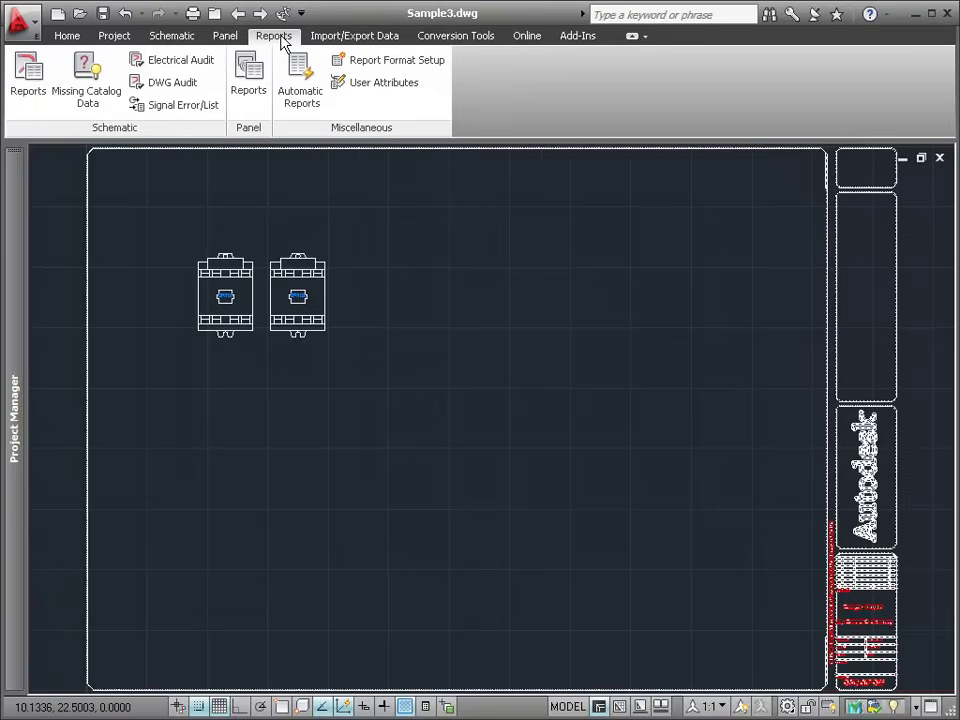
pyautogui.click(27, 90)
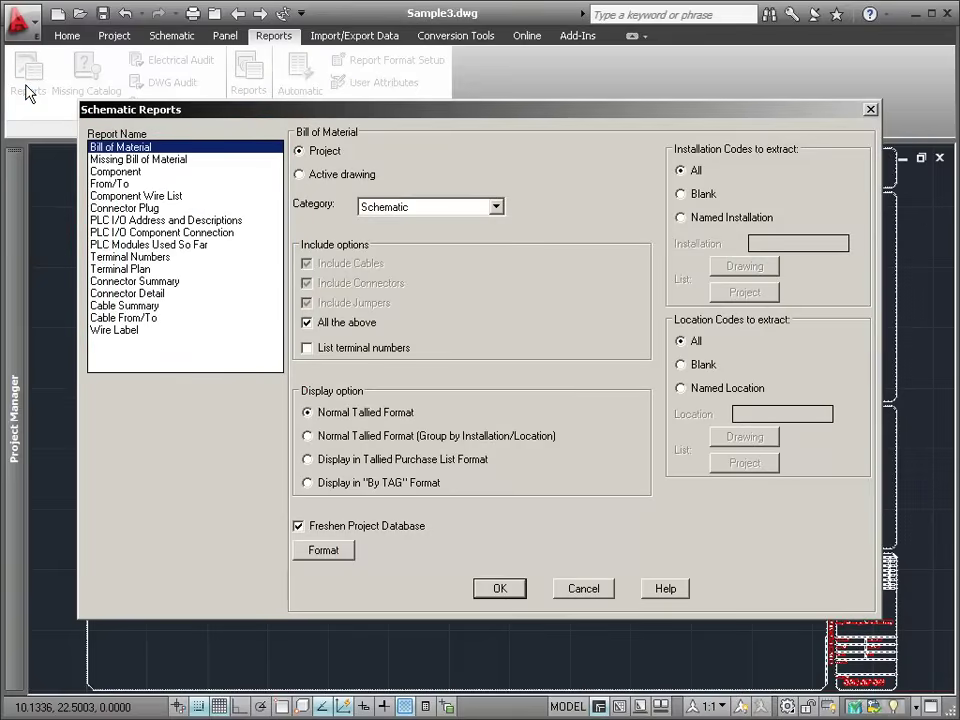
pyautogui.click(495, 592)
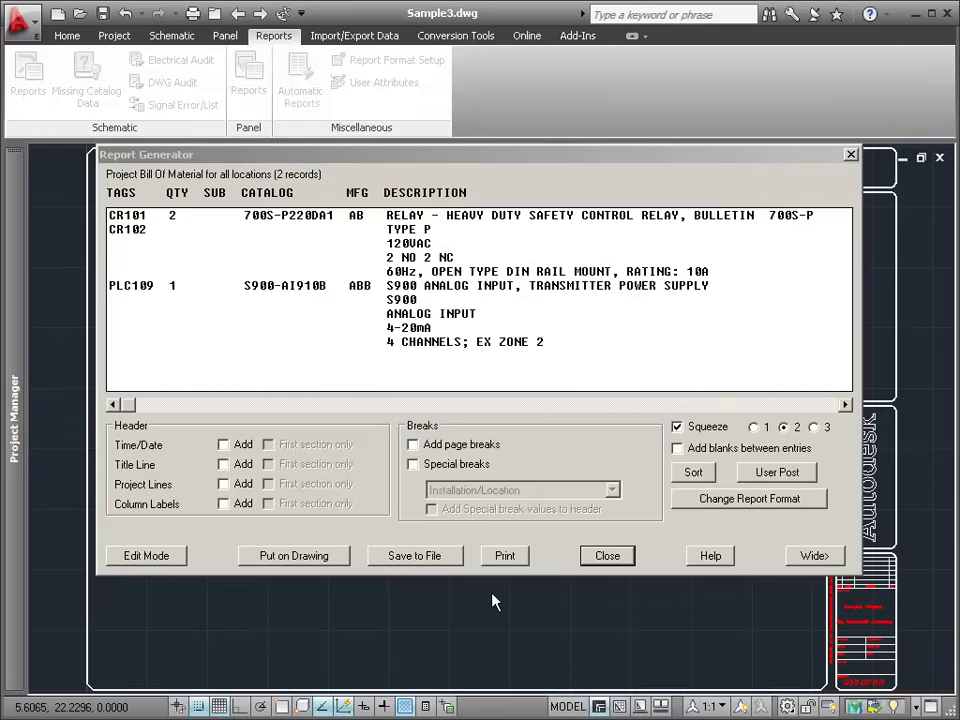
# Change the report format to remove the SUB field and add SH as the last column.
pyautogui.click(747, 503)
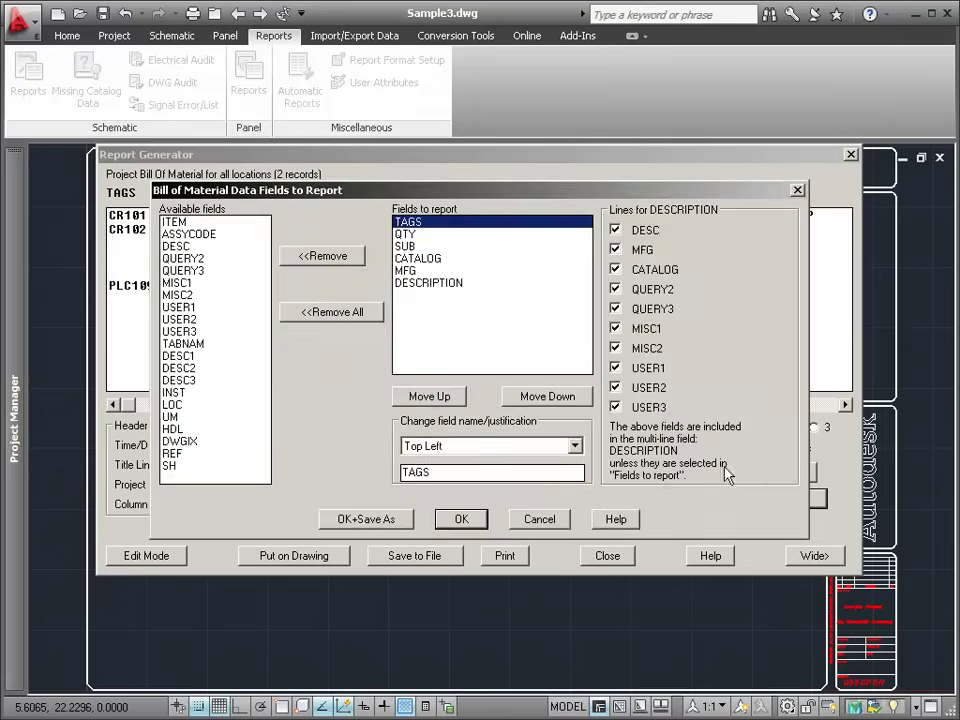
pyautogui.click(410, 246)
pyautogui.click(358, 263)
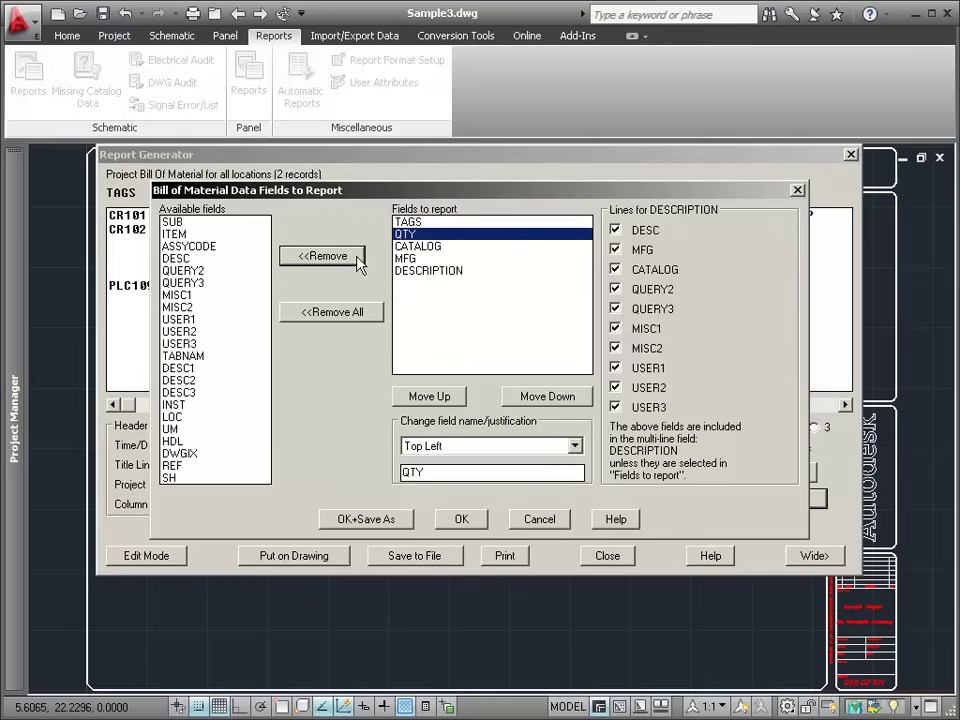
pyautogui.doubleClick(170, 478)
pyautogui.click(531, 398)
pyautogui.click(533, 398)
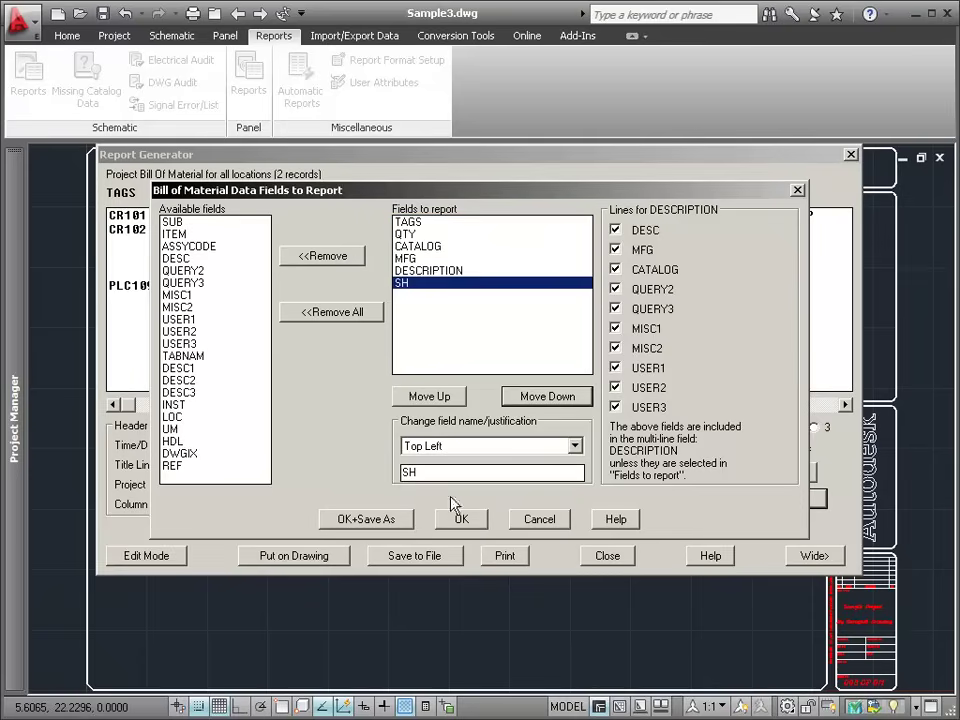
pyautogui.click(461, 519)
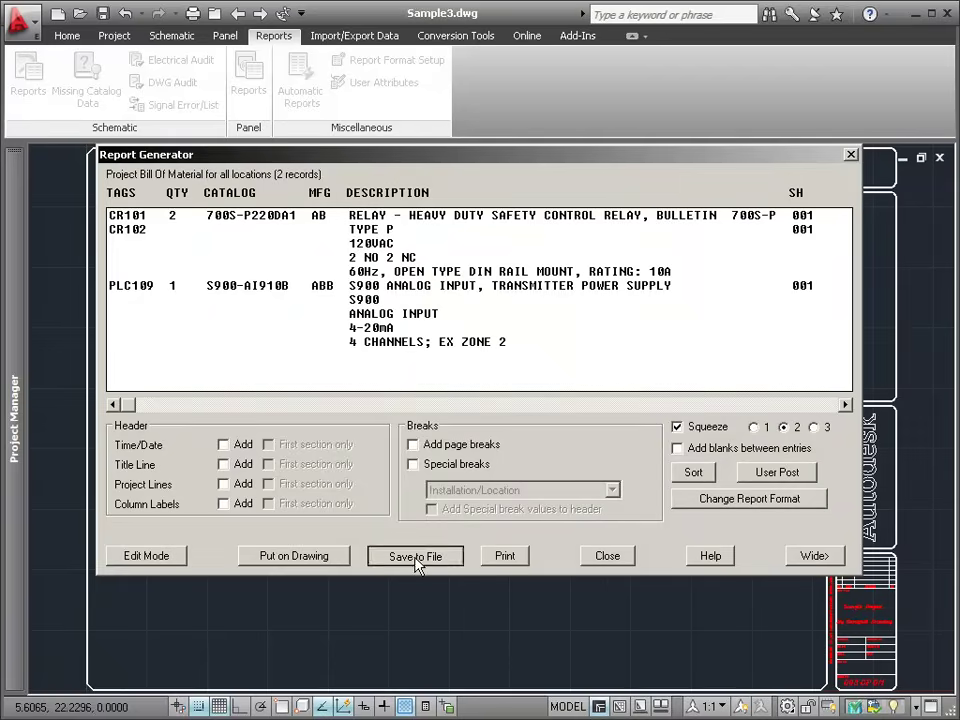
# Save the report as an Excel spreadsheet named Sample Project.xls.
pyautogui.click(418, 556)
pyautogui.click(312, 306)
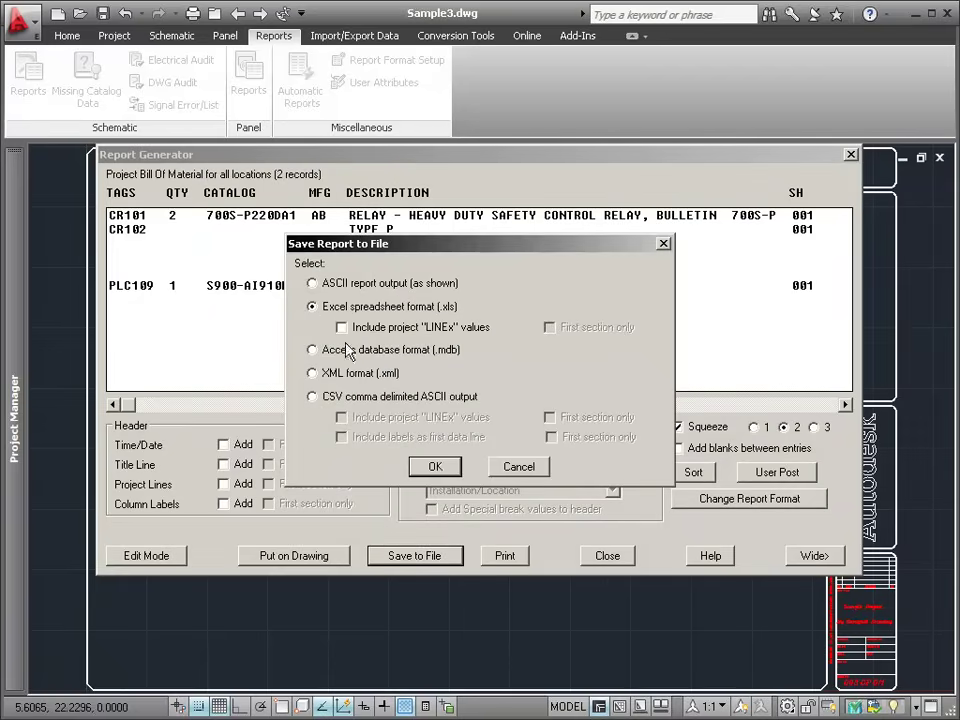
pyautogui.click(435, 466)
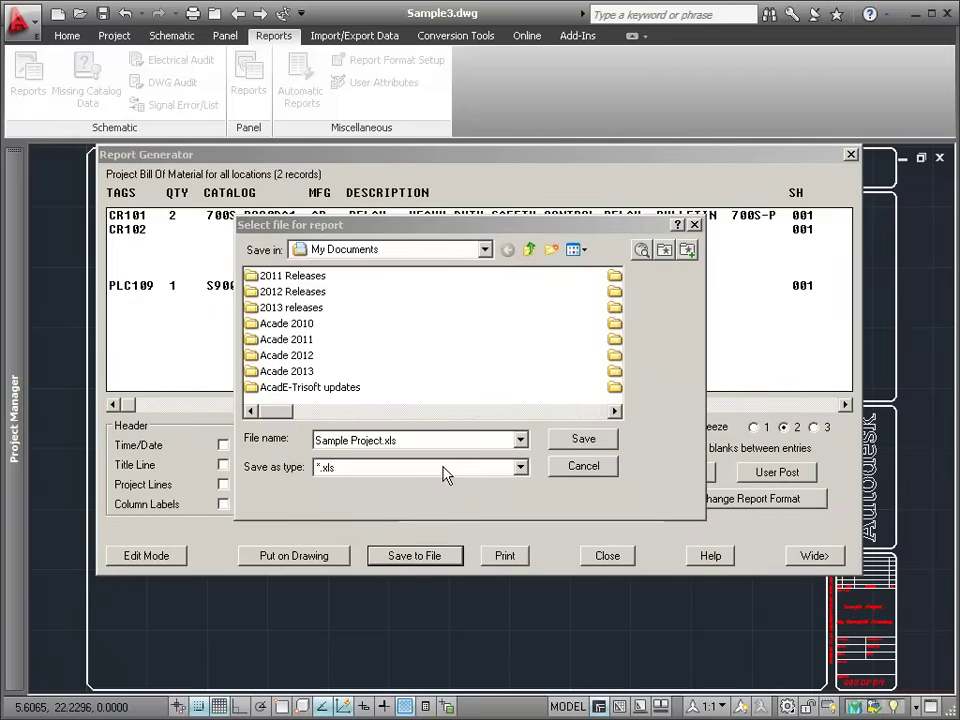
pyautogui.click(580, 439)
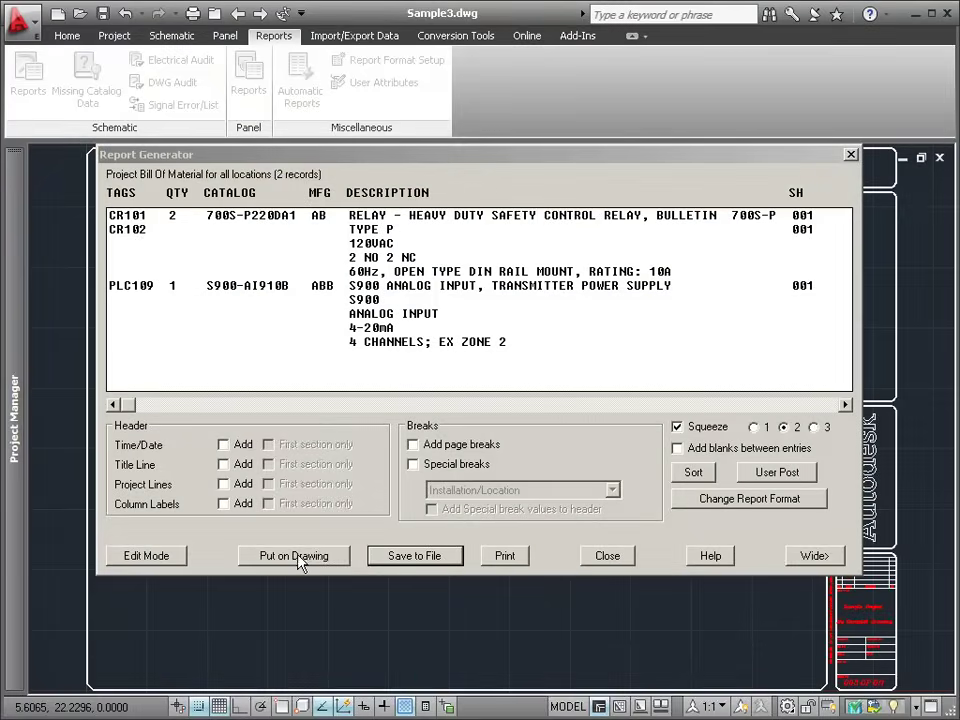
# Put the BOM table on the Sample3 panel drawing and close the Report Generator.
pyautogui.click(297, 556)
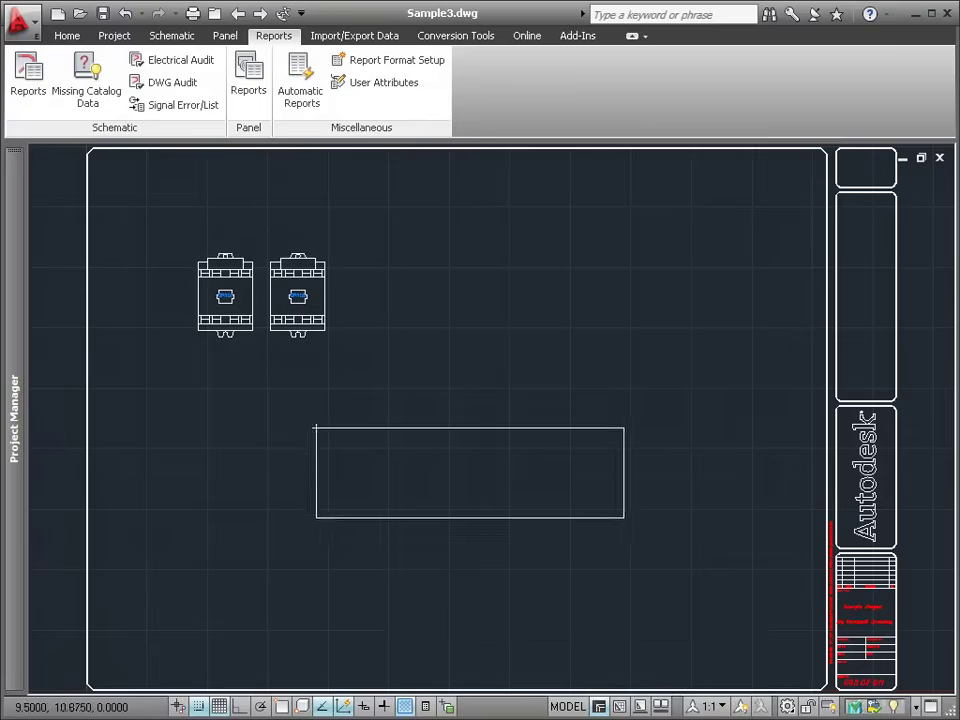
pyautogui.click(306, 403)
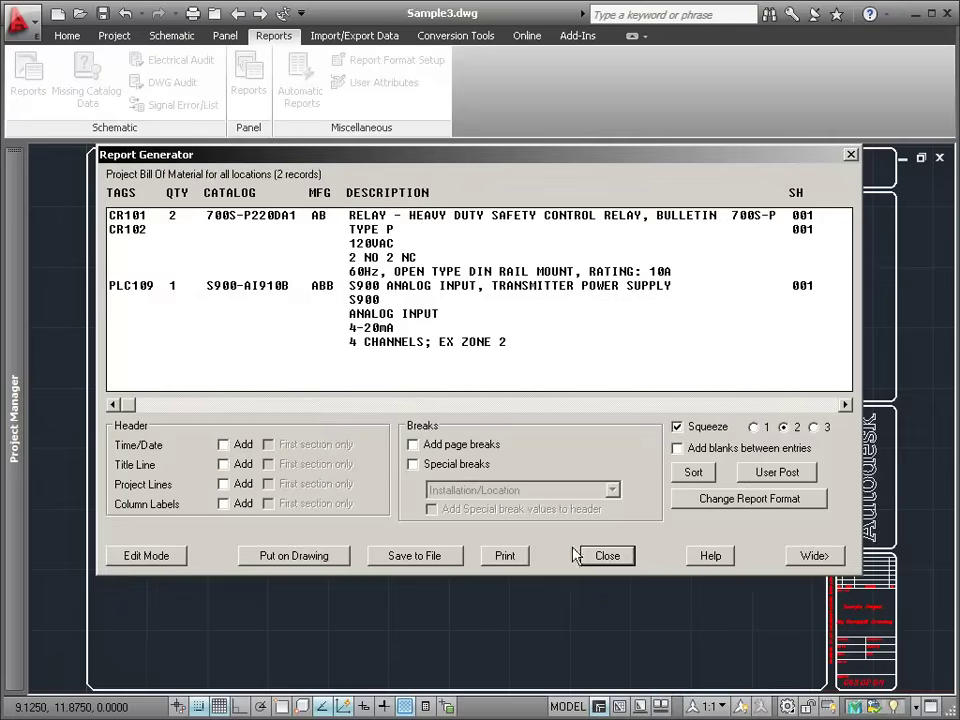
pyautogui.click(606, 555)
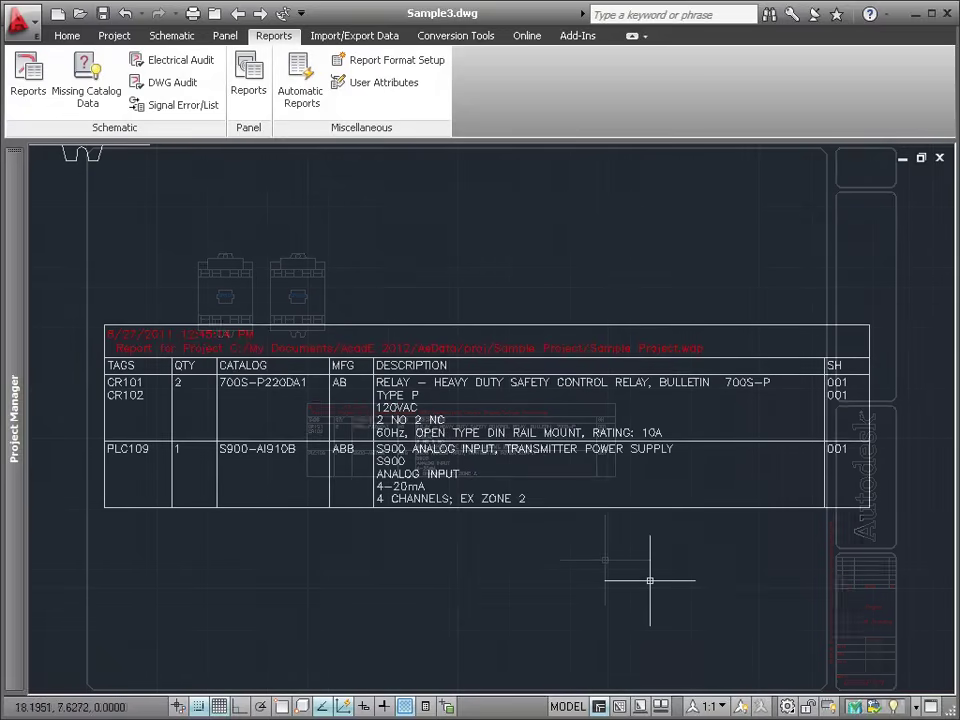